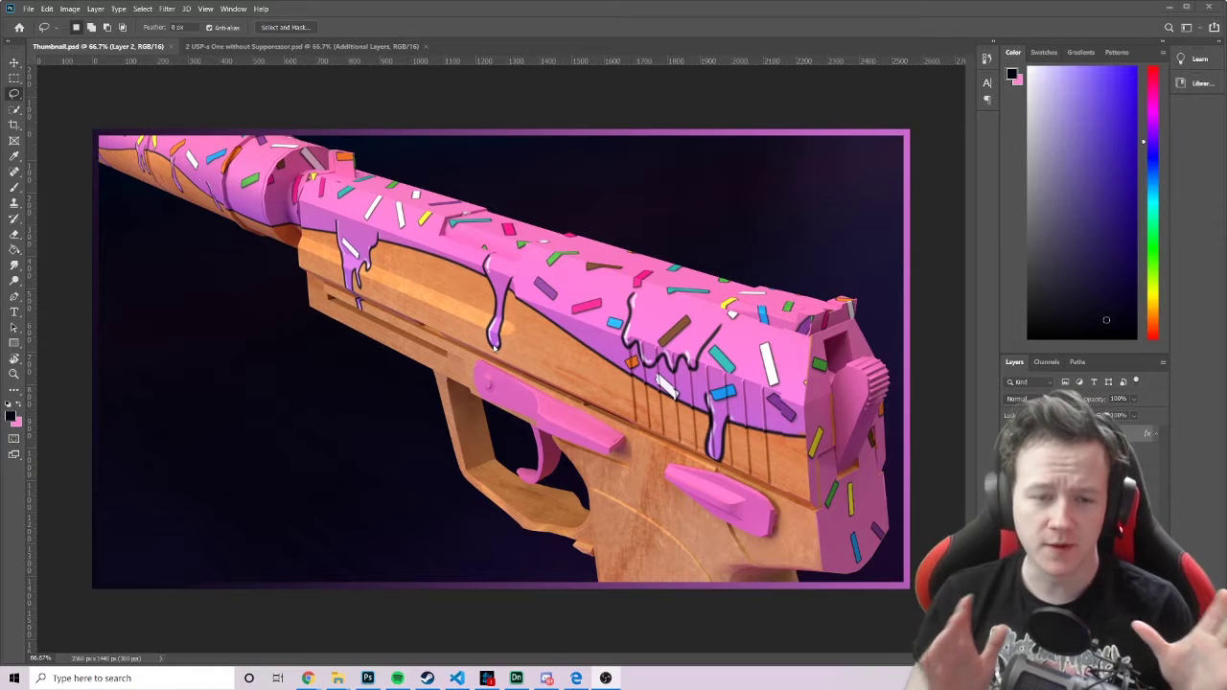
Compare the Thumbnail close-up with the three-gun USP-s render in Photoshop, then switch to Dimension
left_click(219, 46)
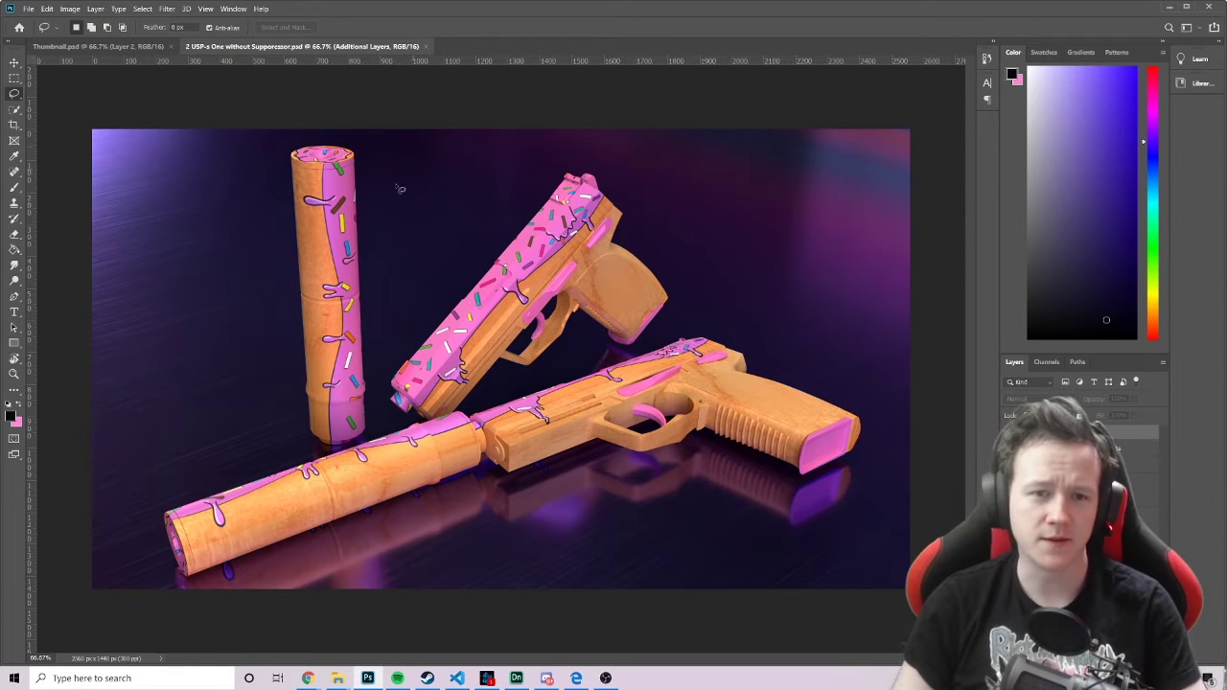
left_click(119, 47)
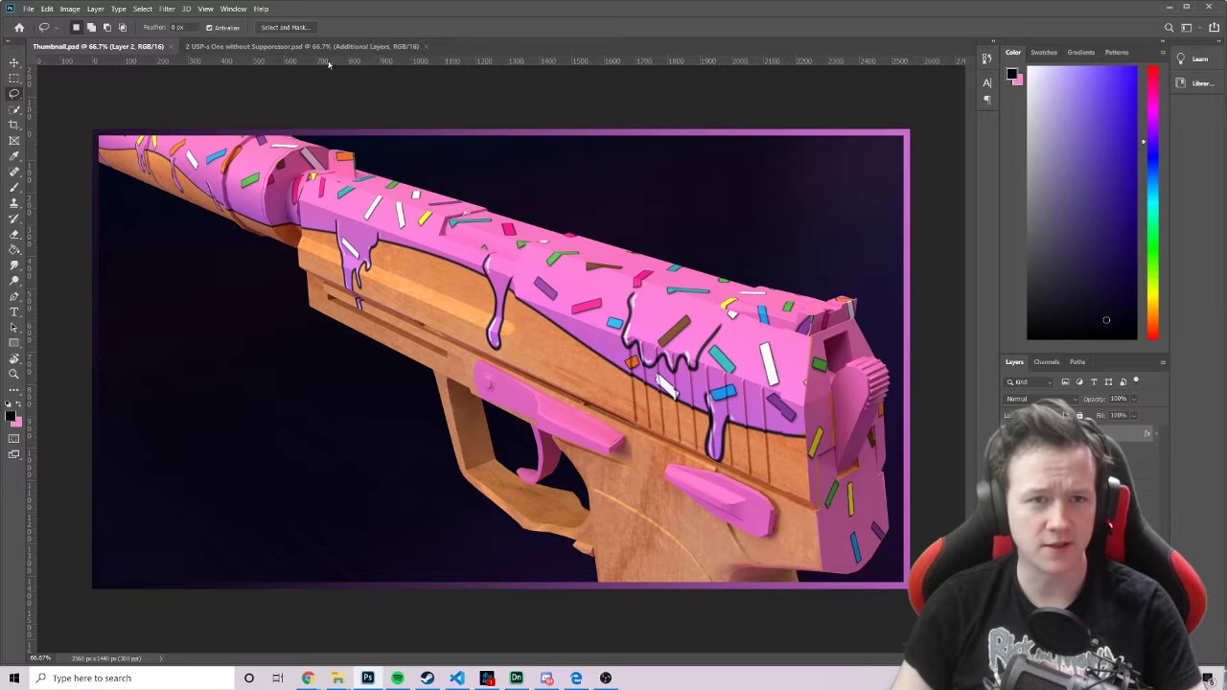
key("ctrl+Tab")
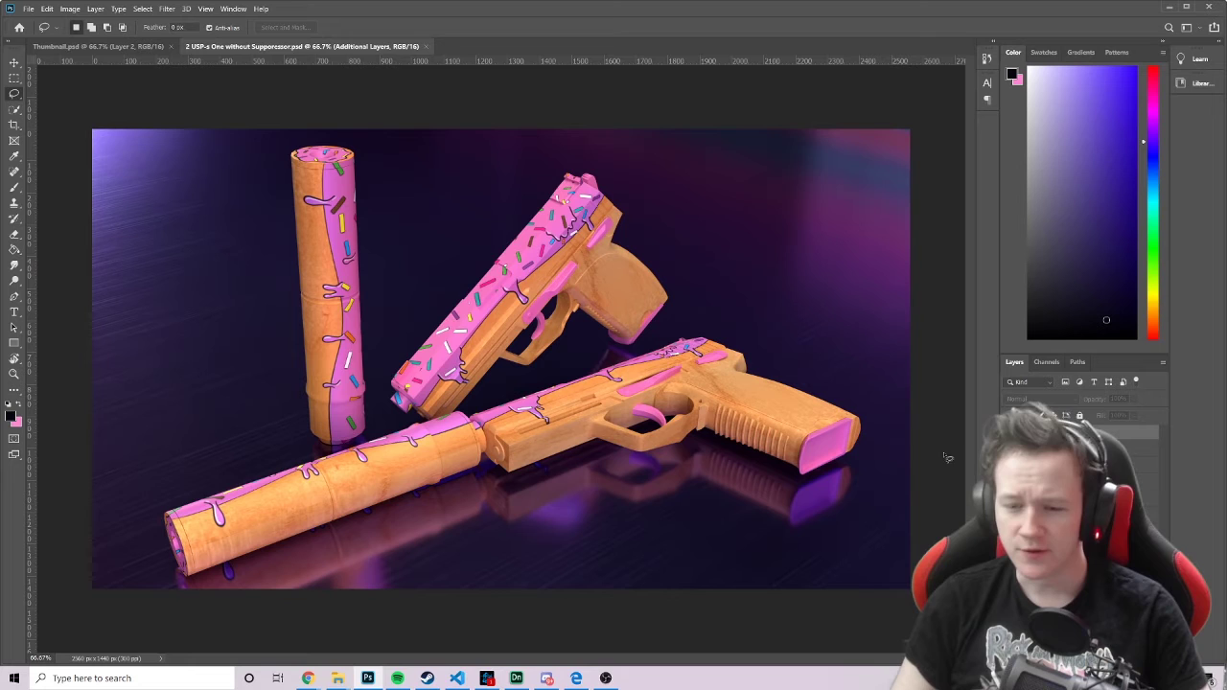
left_click(511, 678)
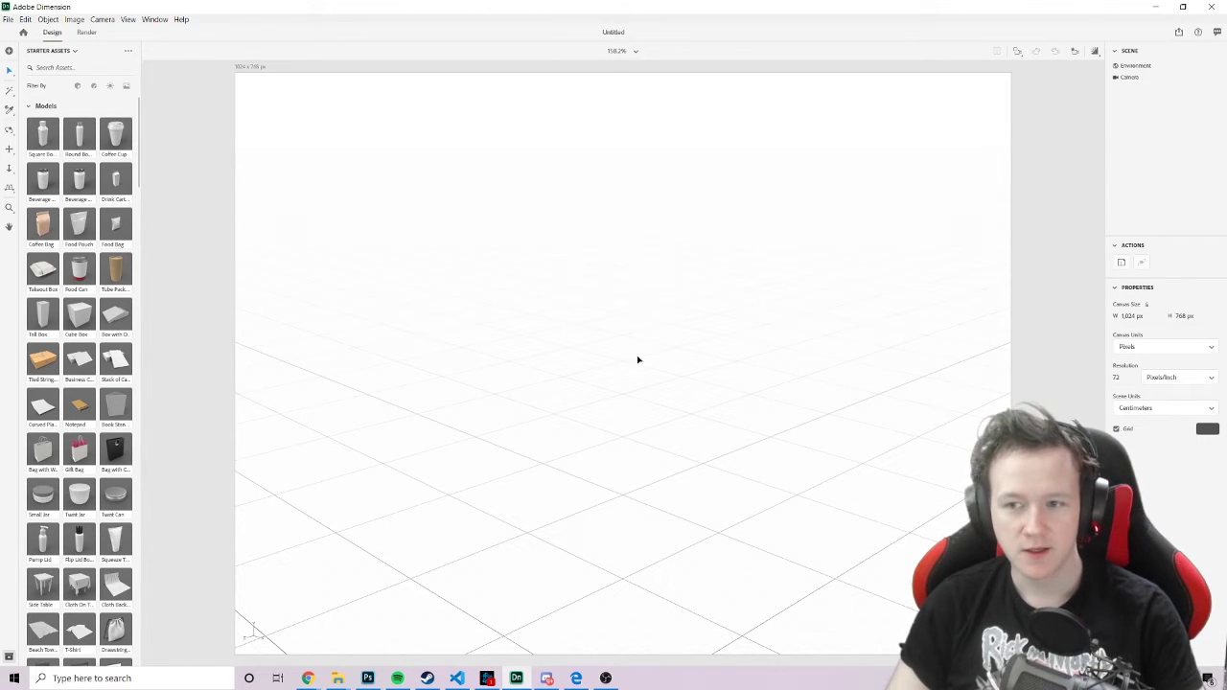
Set the canvas to 2560 × 1440 px at 300 pixels/inch and fit it in the view
left_click(254, 69)
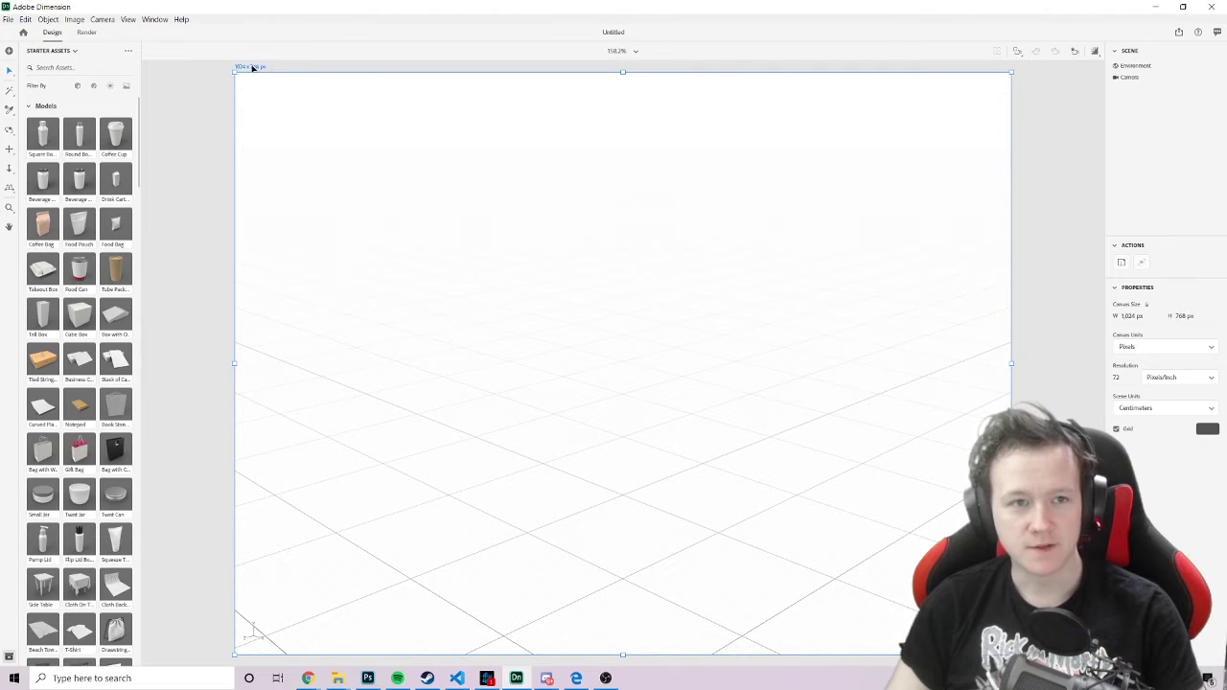
left_click(285, 137)
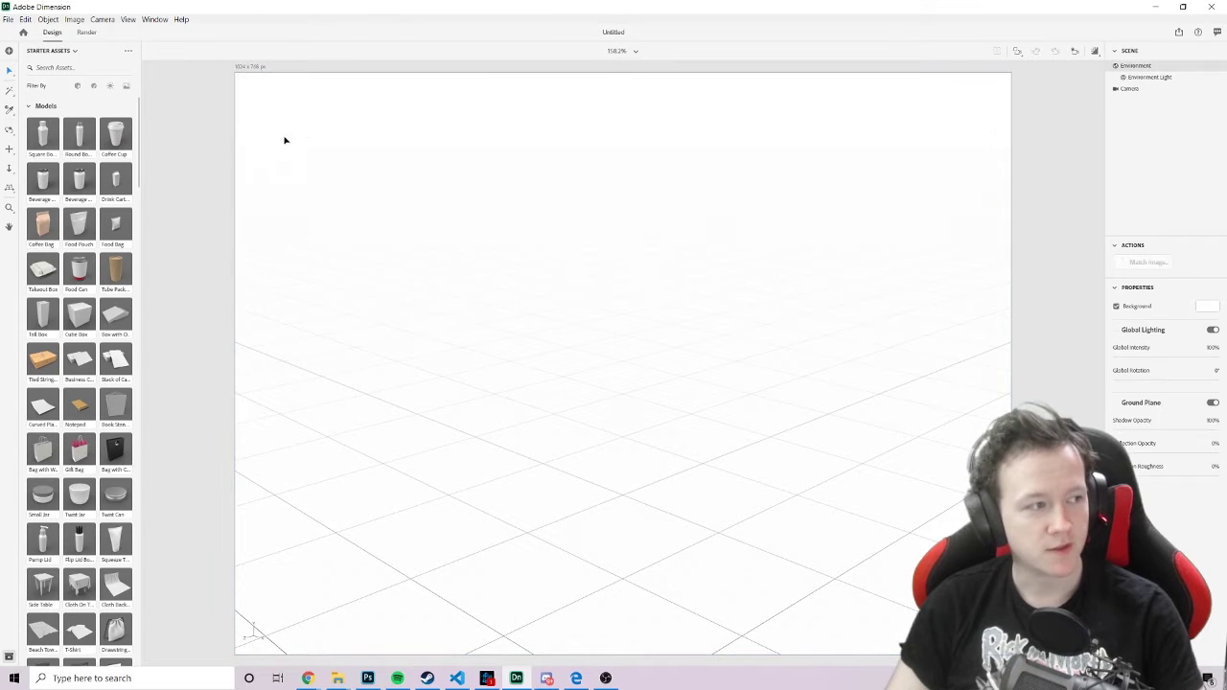
left_click(260, 68)
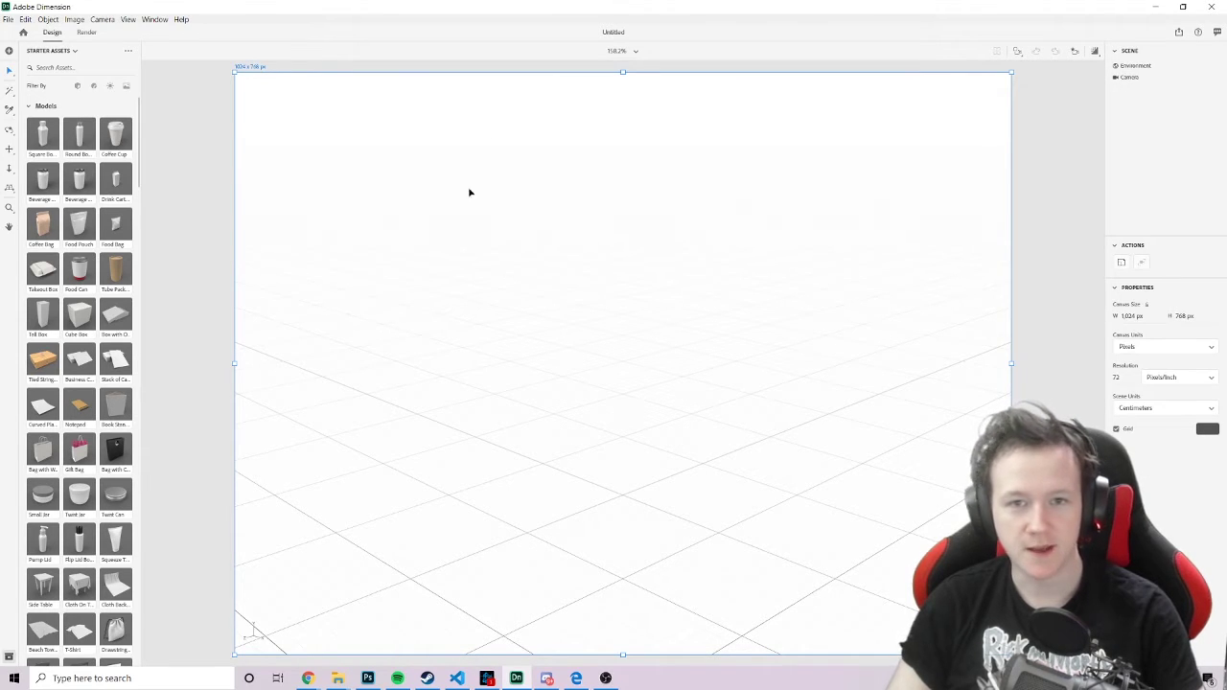
left_click(1130, 314)
type("2,5")
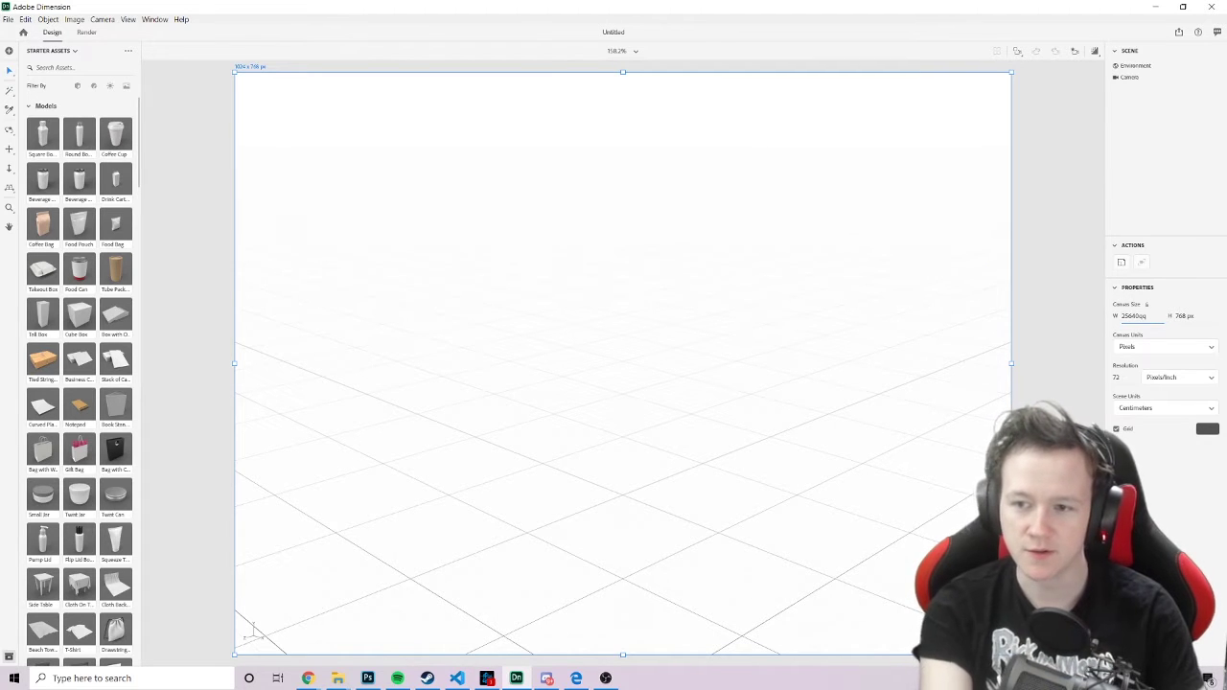
type("60")
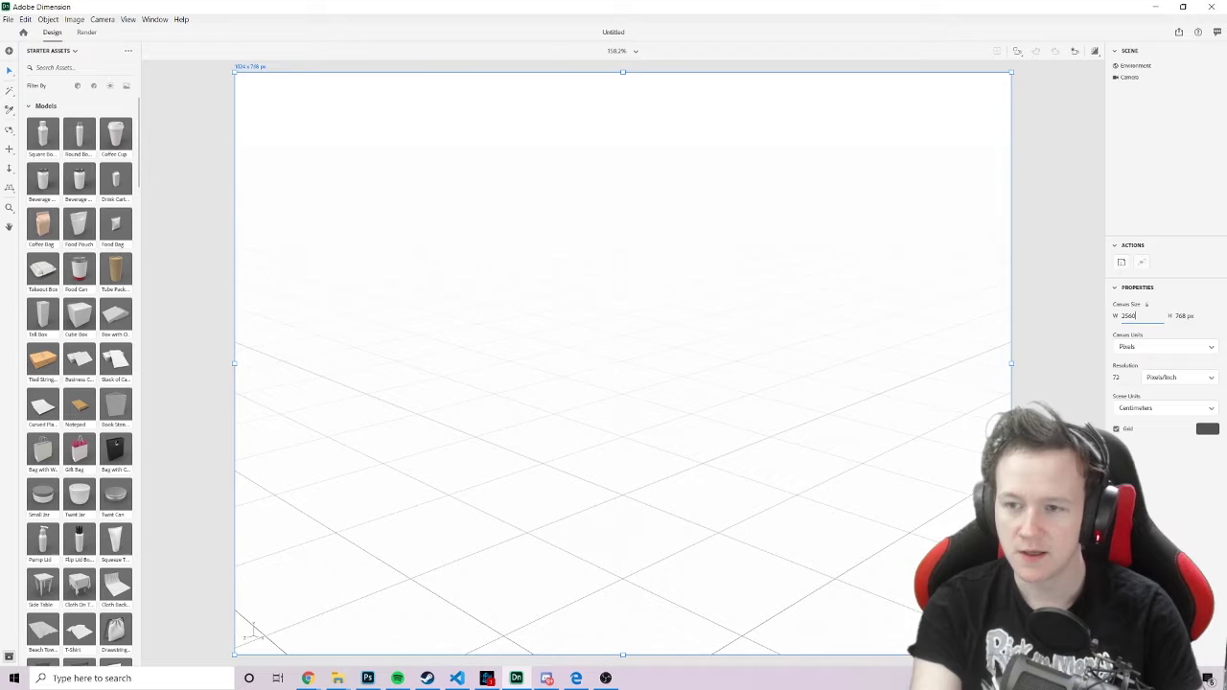
key("Tab")
type("1,4")
type("40")
key("Tab")
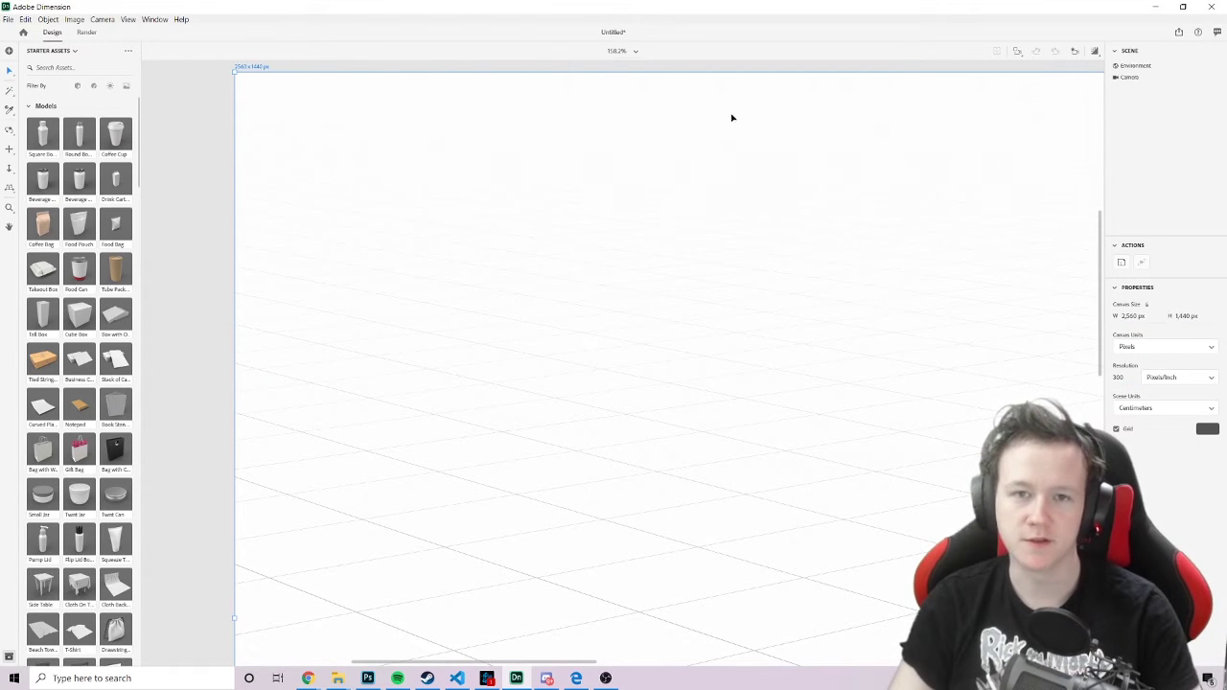
left_click(634, 53)
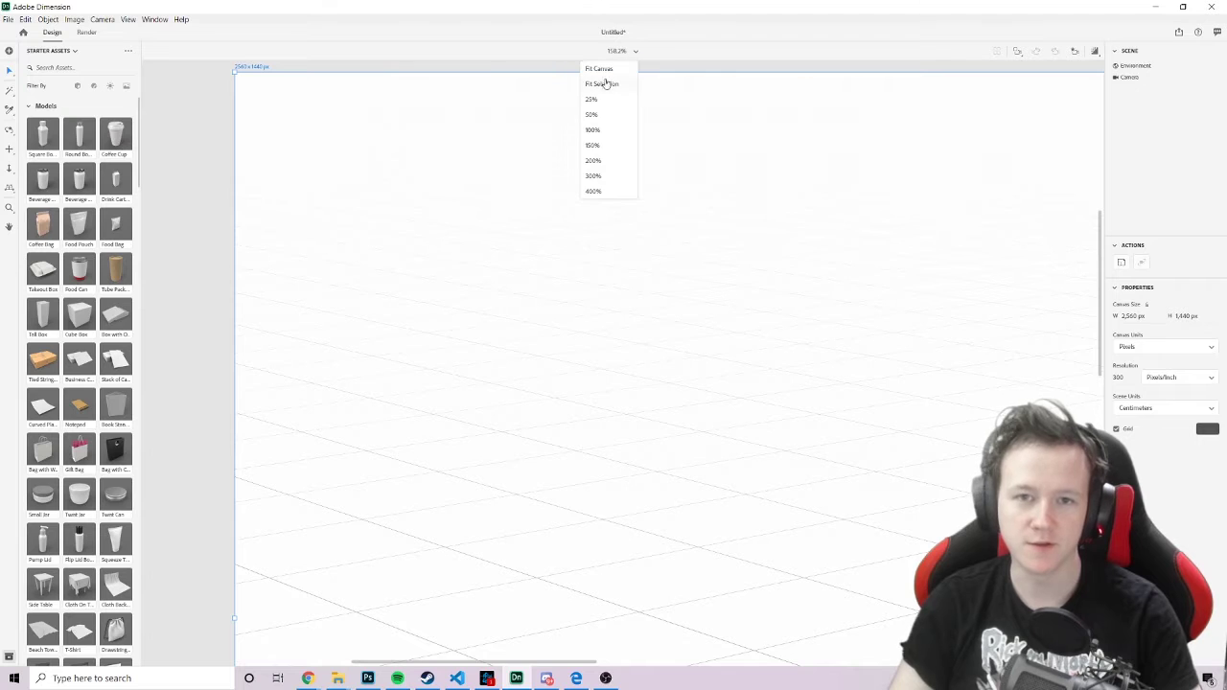
left_click(601, 69)
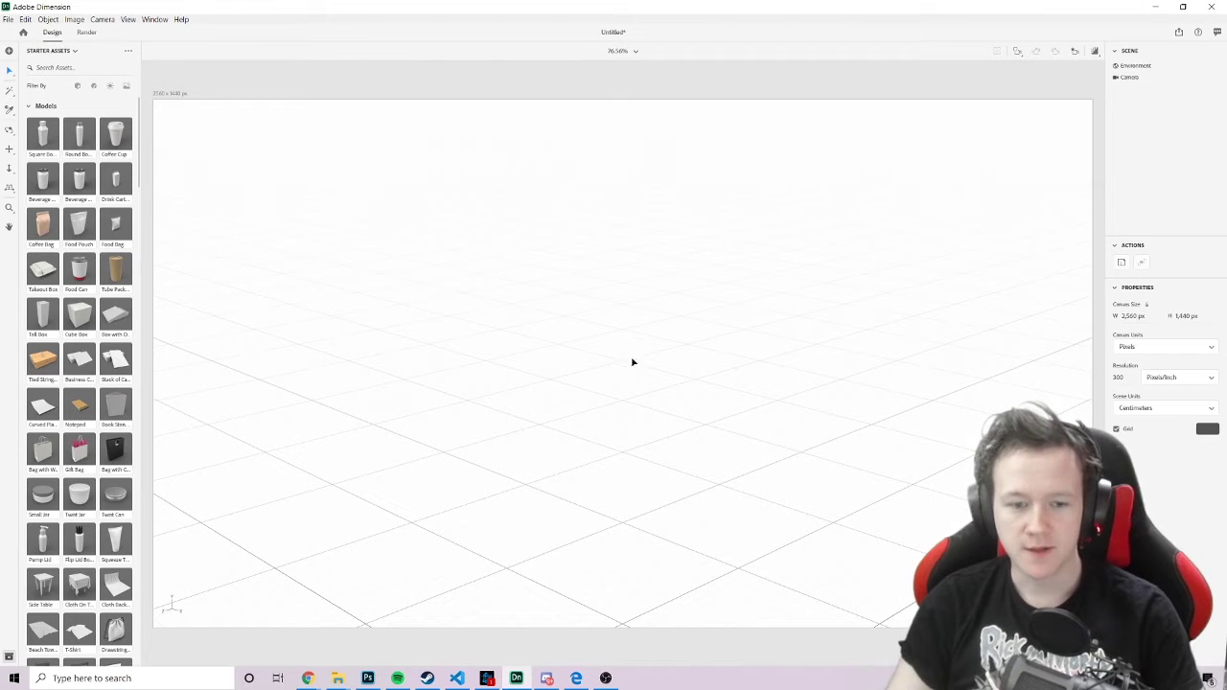
Bring up the Workshop Images folder window and navigate up to CSGO Skins, then into OBJs
mouse_move(331, 684)
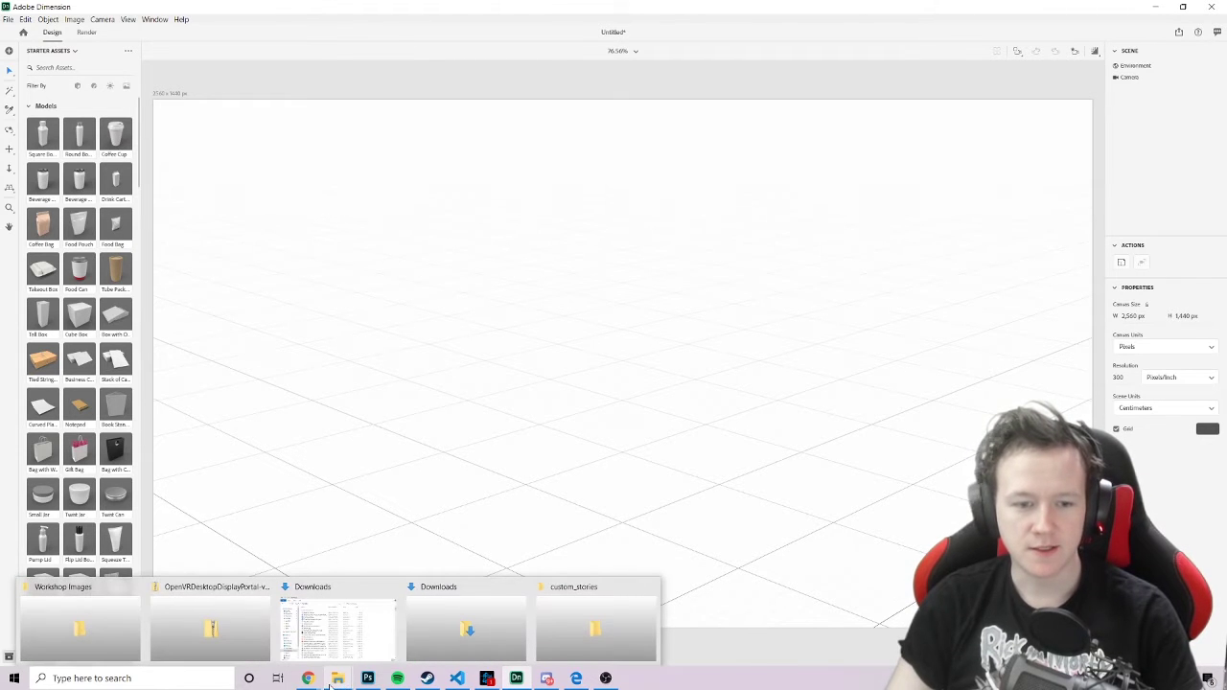
left_click(77, 614)
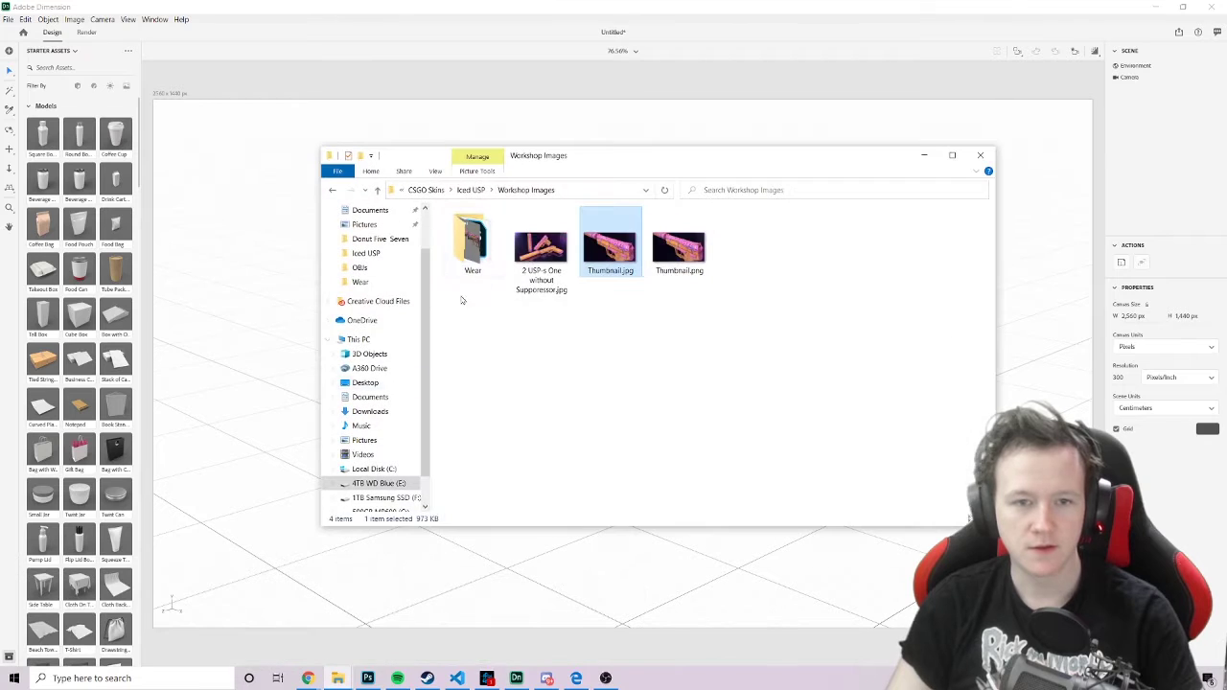
left_click(470, 191)
left_click(504, 191)
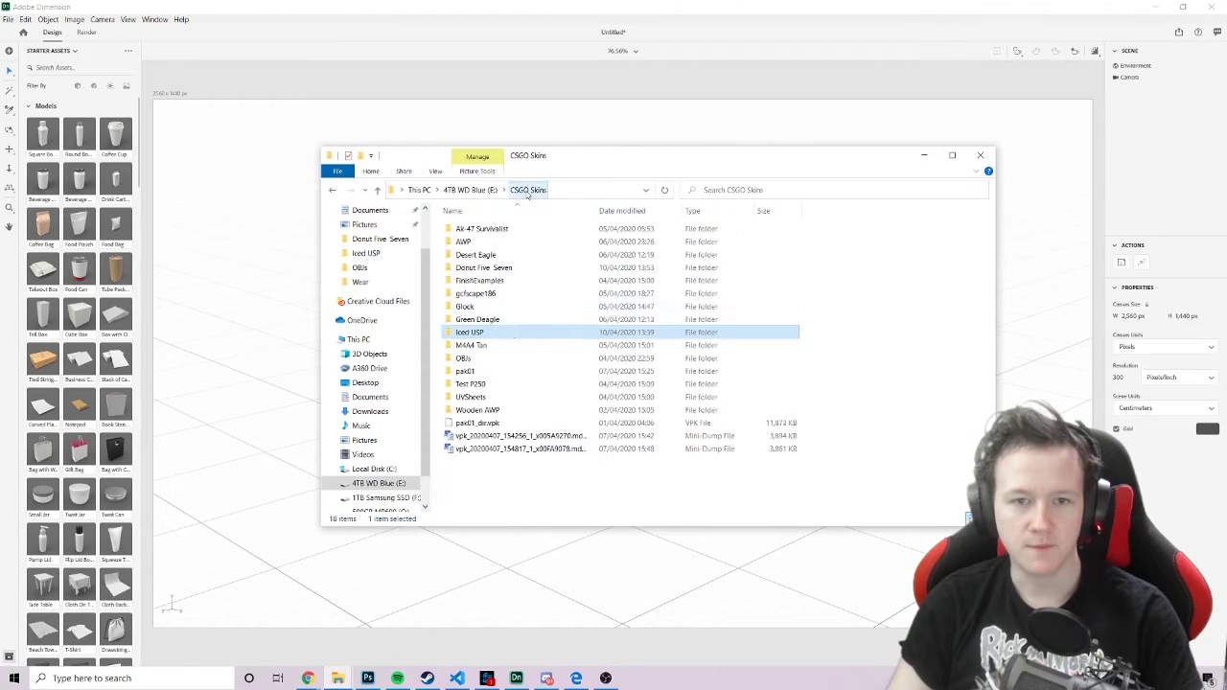
double_click(479, 358)
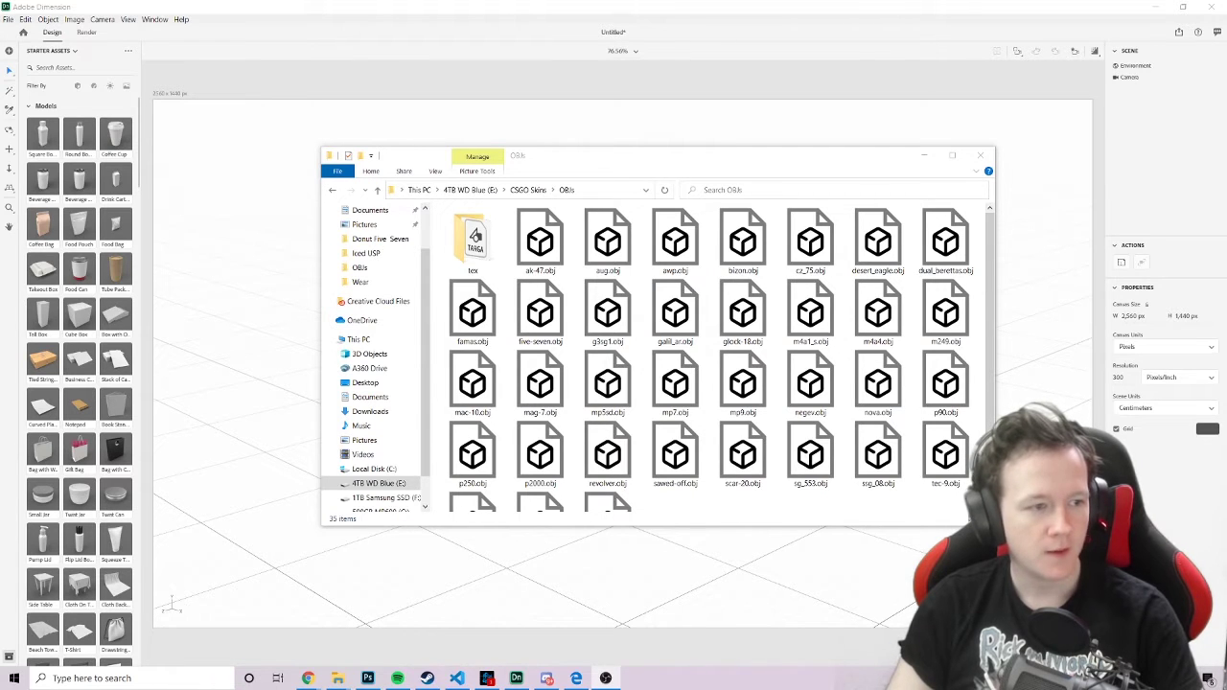
Locate usp-s.obj in the OBJs folder and drag it toward the Dimension scene
scroll(656, 295, "down", 1)
scroll(656, 295, "up", 1)
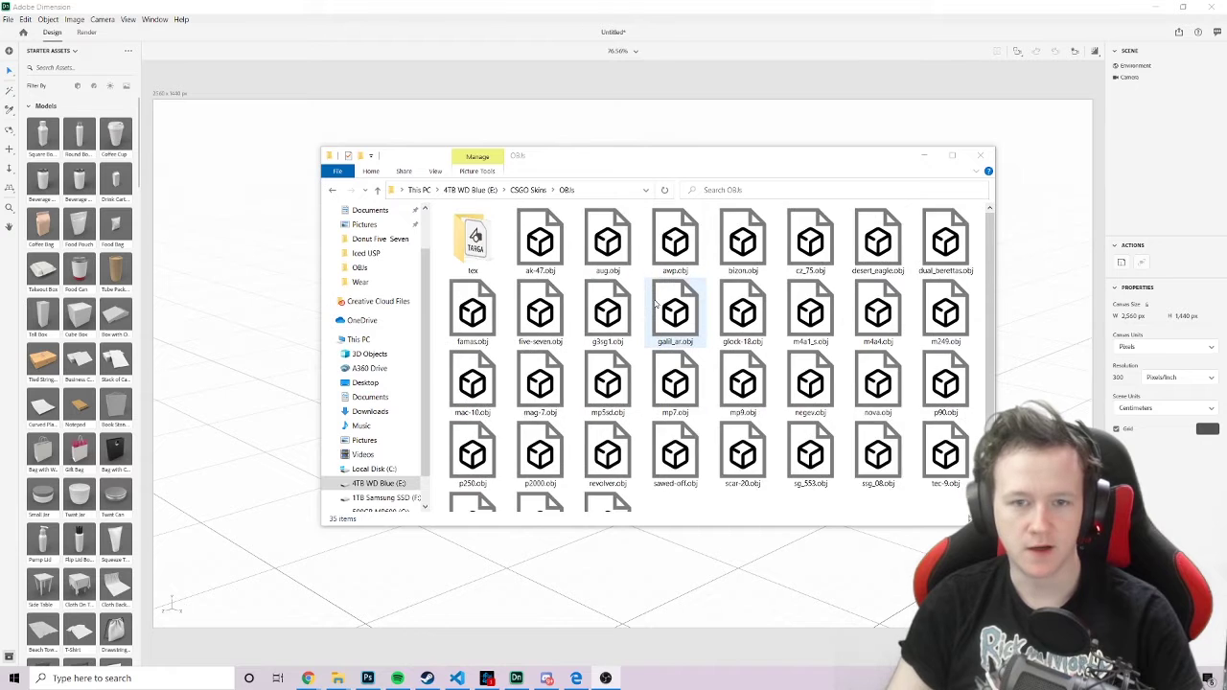
scroll(656, 295, "down", 1)
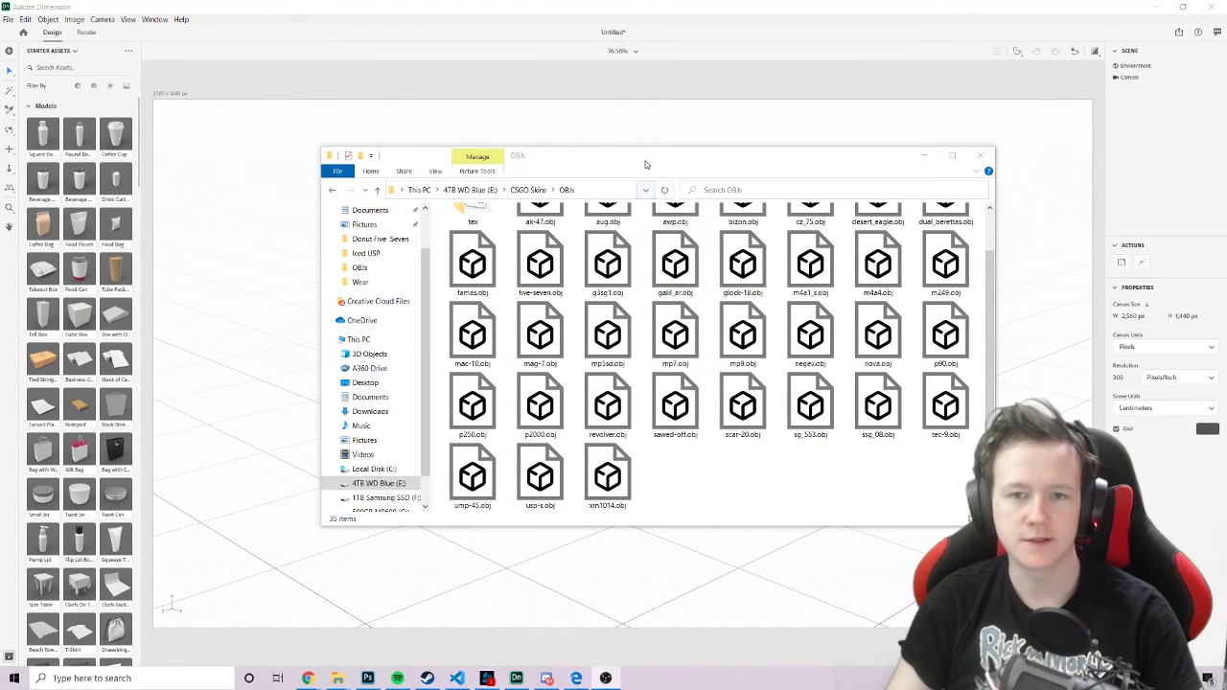
left_click_drag(646, 160, 812, 136)
left_click_drag(707, 453, 416, 312)
left_click(1083, 135)
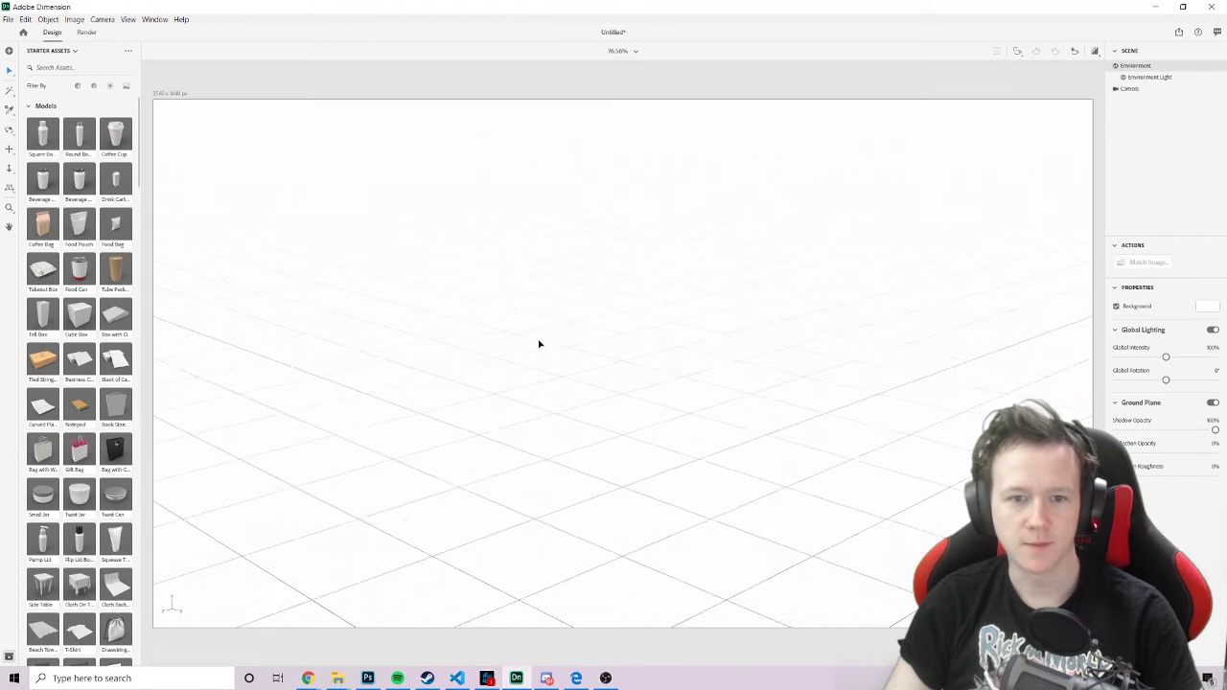
key("alt+Tab")
Import usp-s.obj into the Dimension scene and raise the gun above the floor
key("Tab")
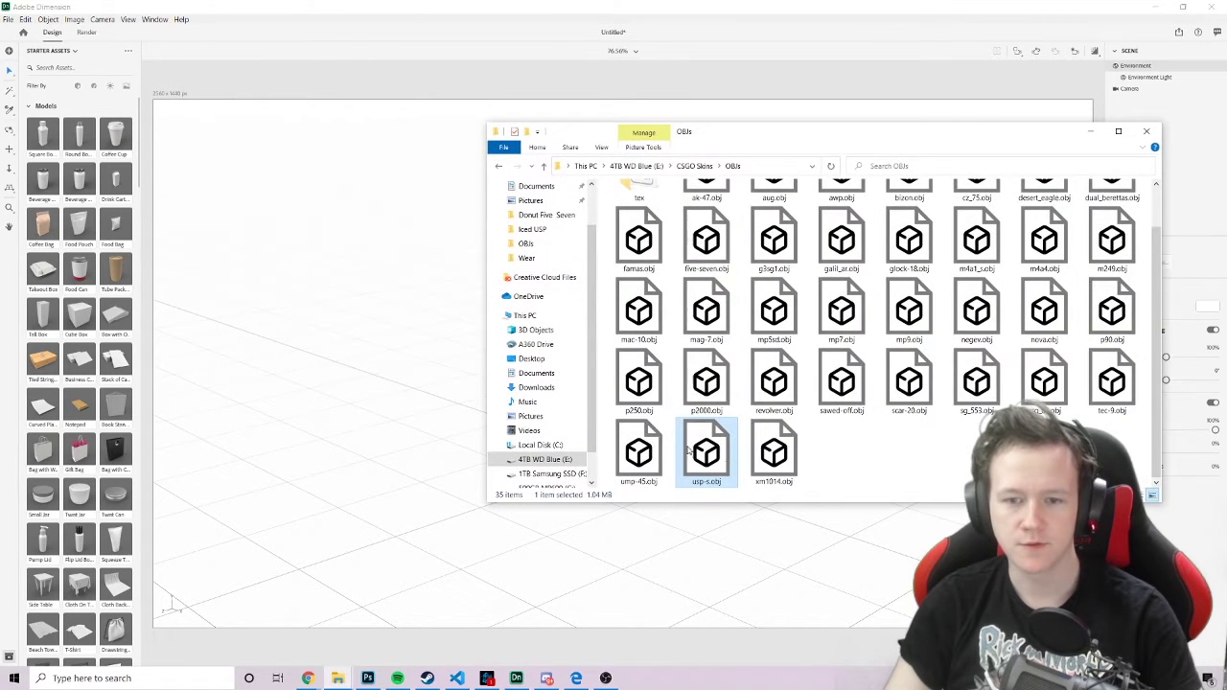
left_click_drag(707, 447, 684, 499)
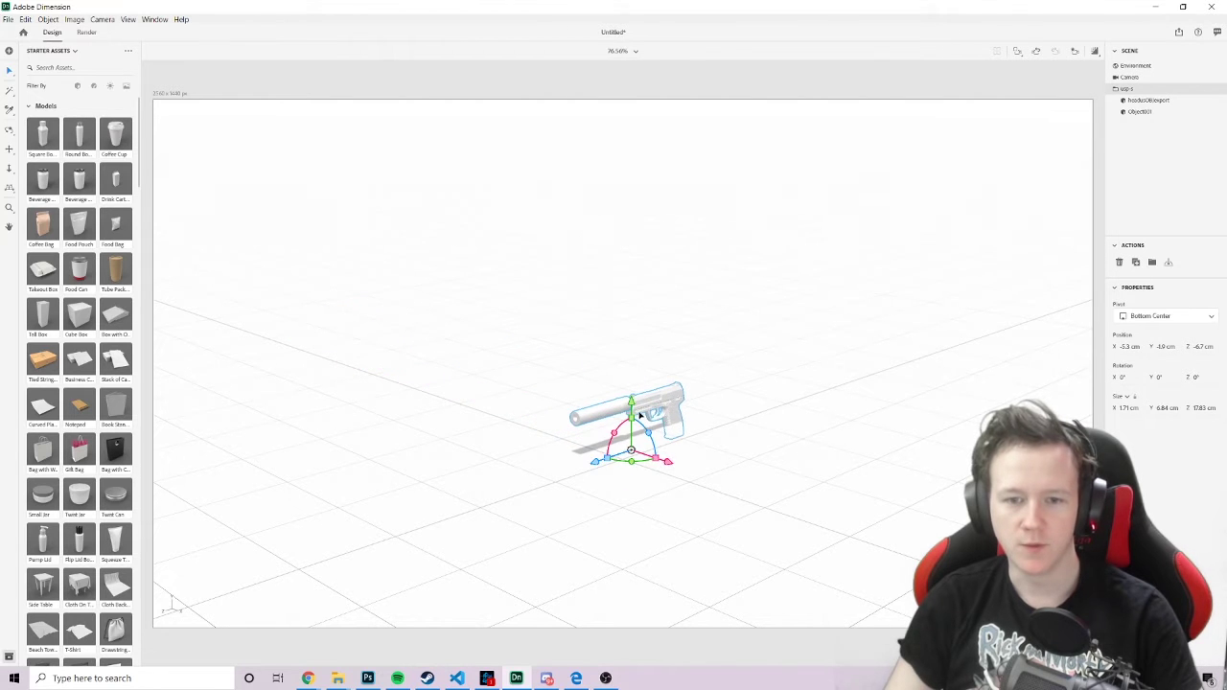
left_click_drag(630, 403, 633, 323)
scroll(728, 321, "up", 6)
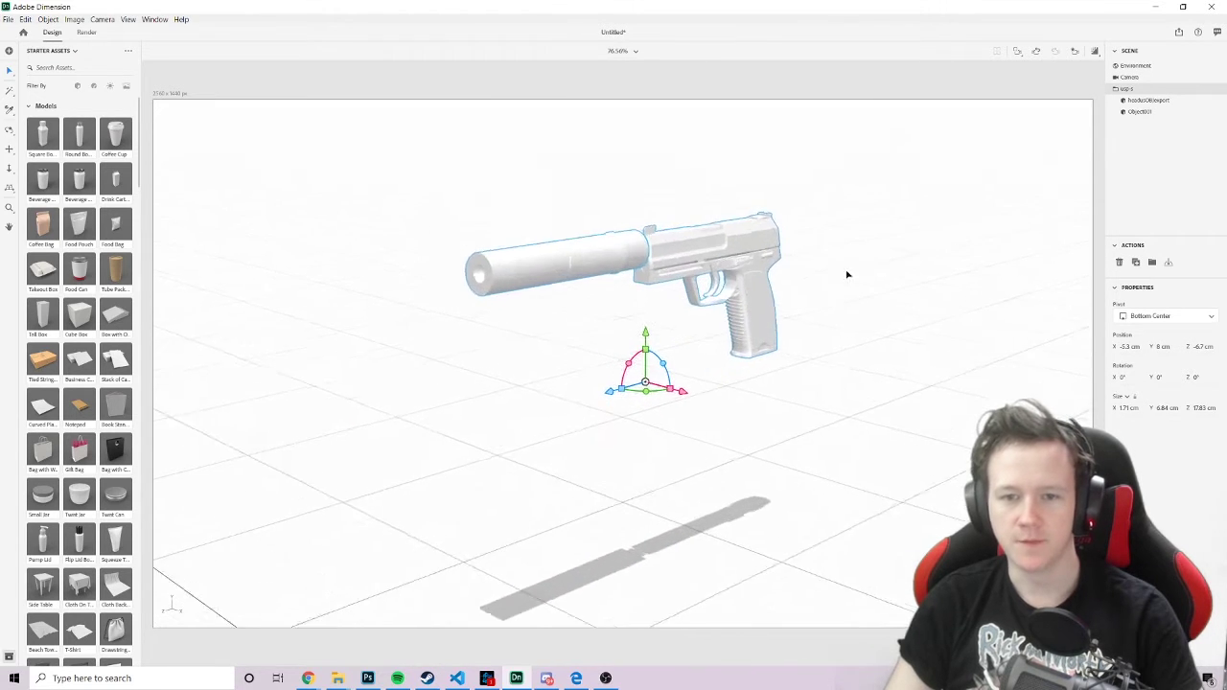
middle_click_drag(866, 271, 814, 230)
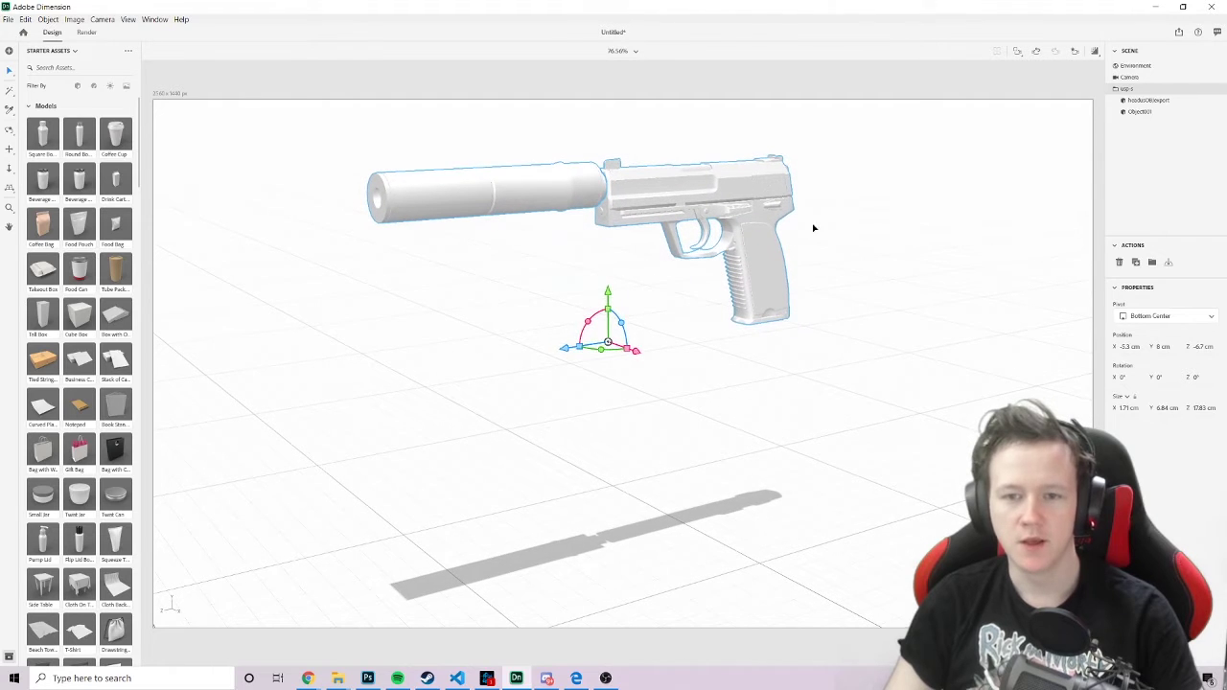
left_click(860, 266)
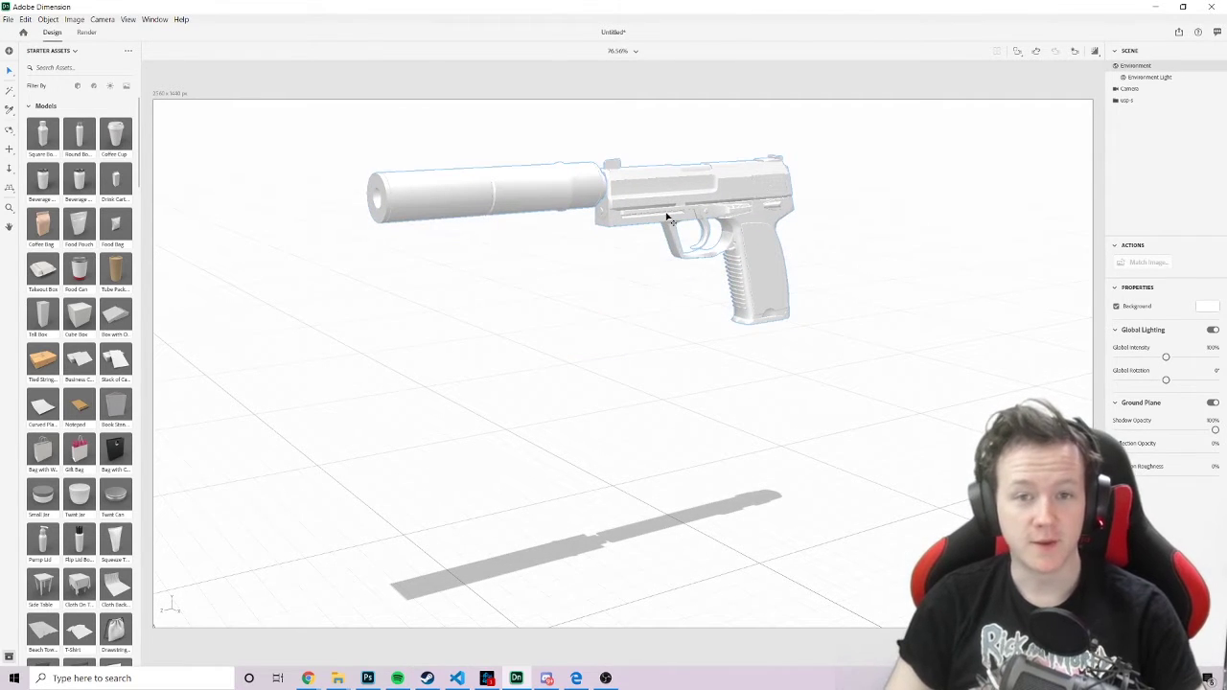
left_click(772, 187)
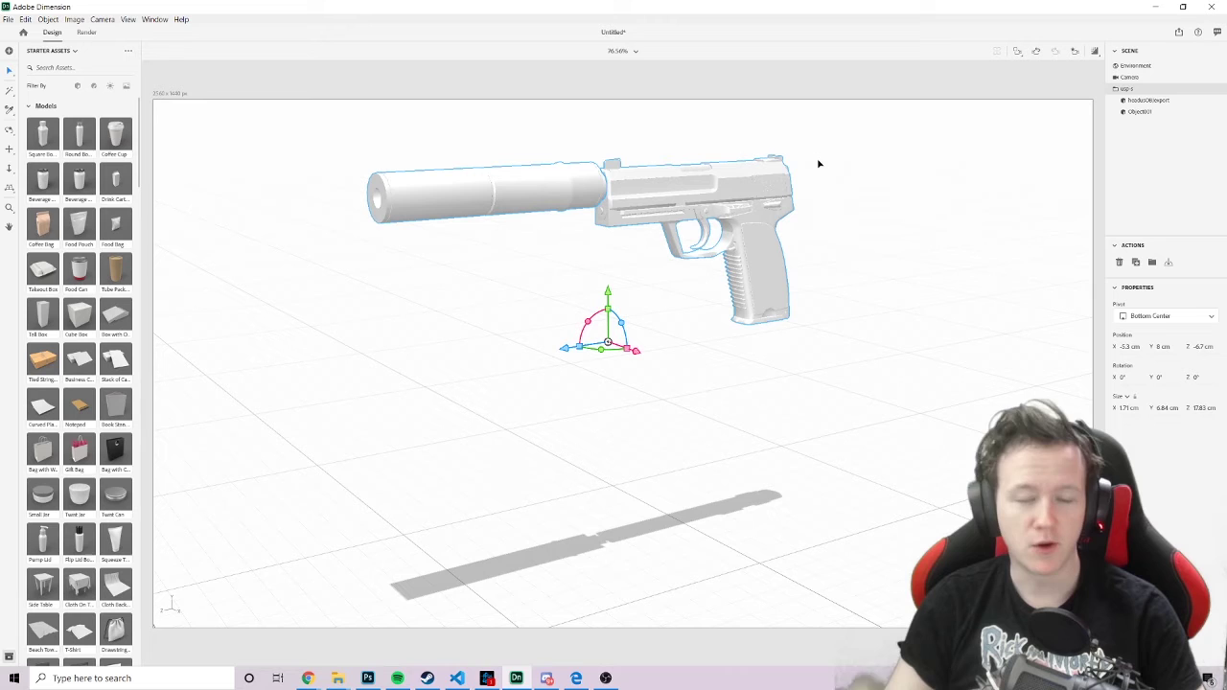
Move the silencer onto the end of the barrel, then select the whole usp-s group
left_click(1148, 100)
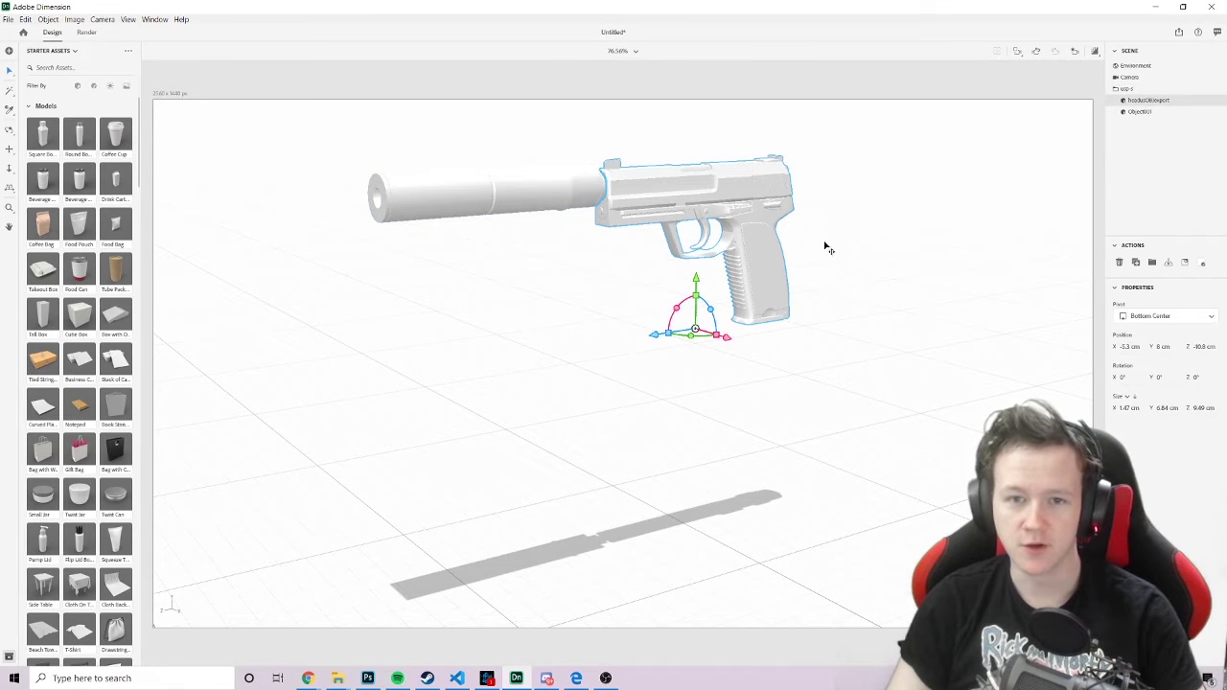
left_click(1140, 111)
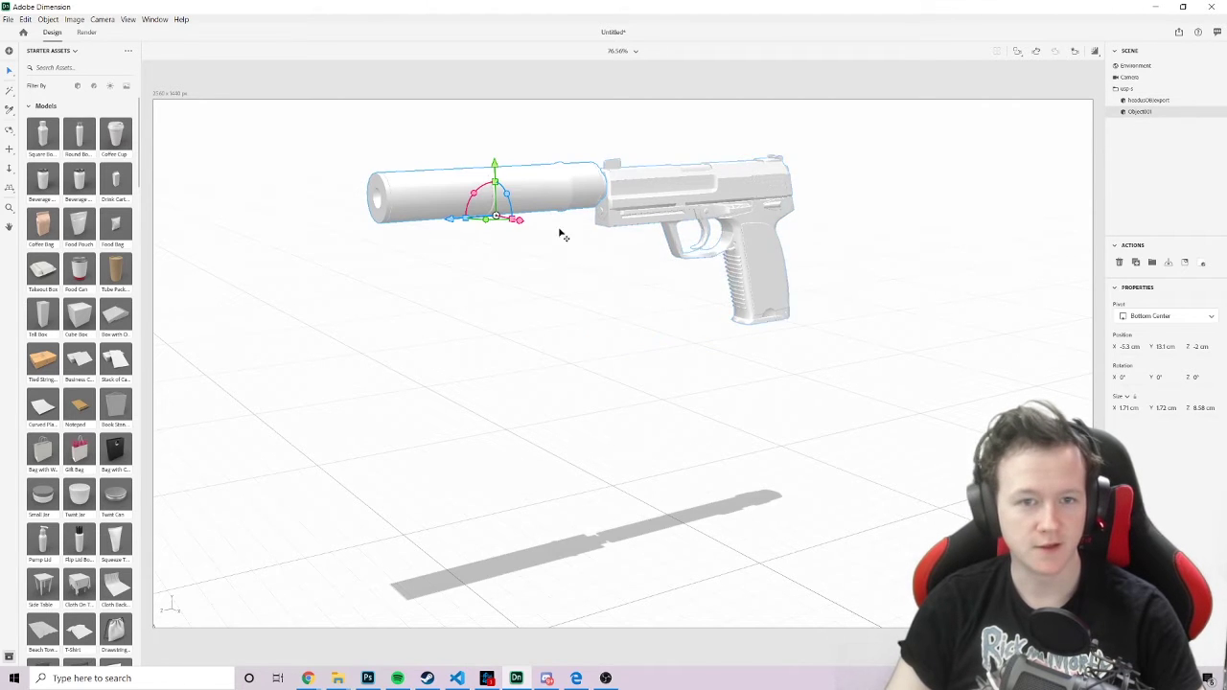
left_click_drag(450, 223, 538, 269)
left_click(926, 262)
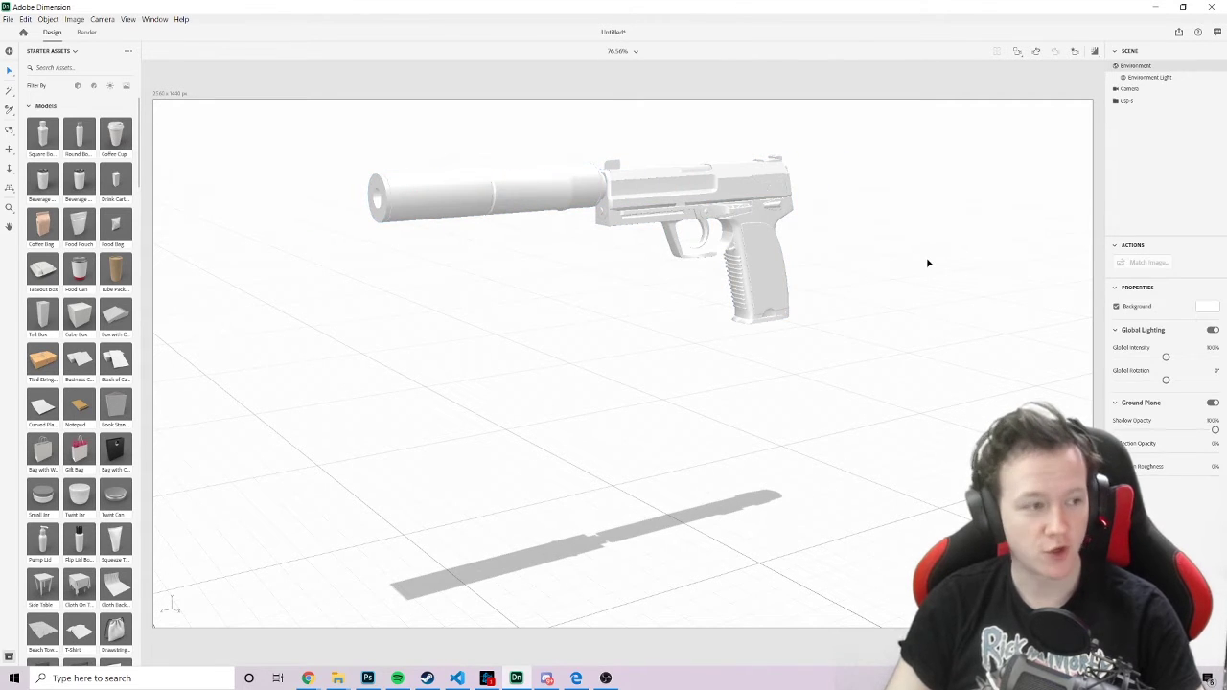
left_click(687, 251)
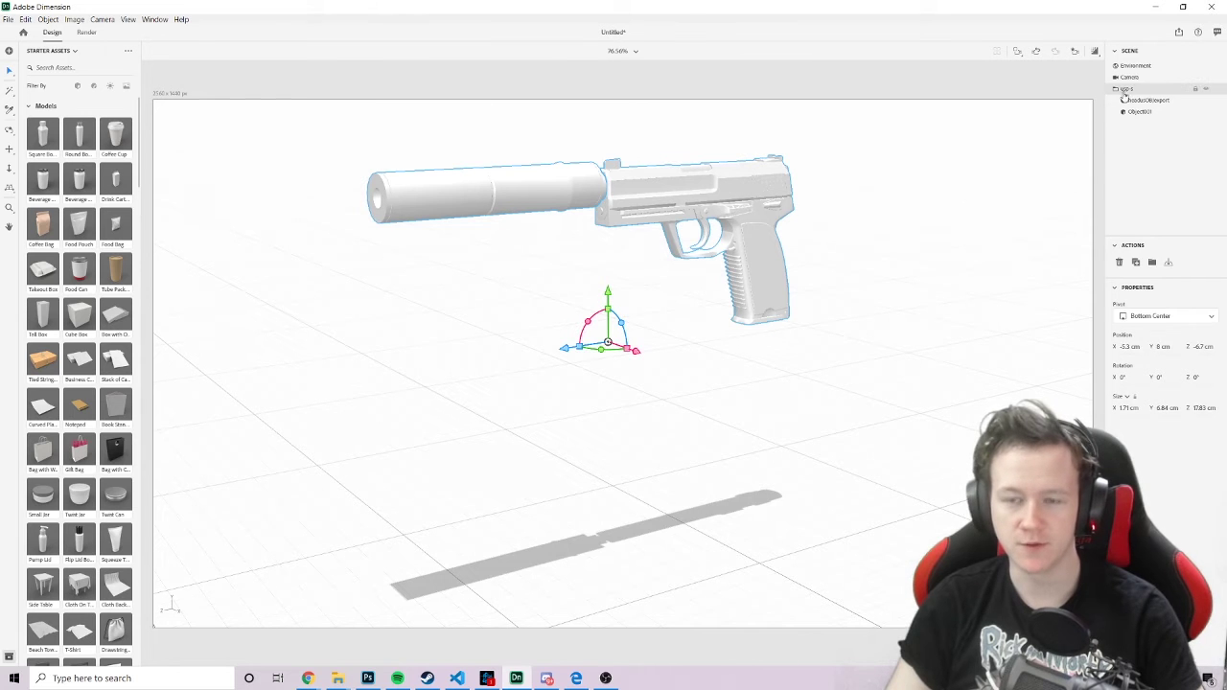
Lower the pistol to the ground, rotate it 90° on Z onto its side, and slide it along X
left_click_drag(608, 305, 606, 505)
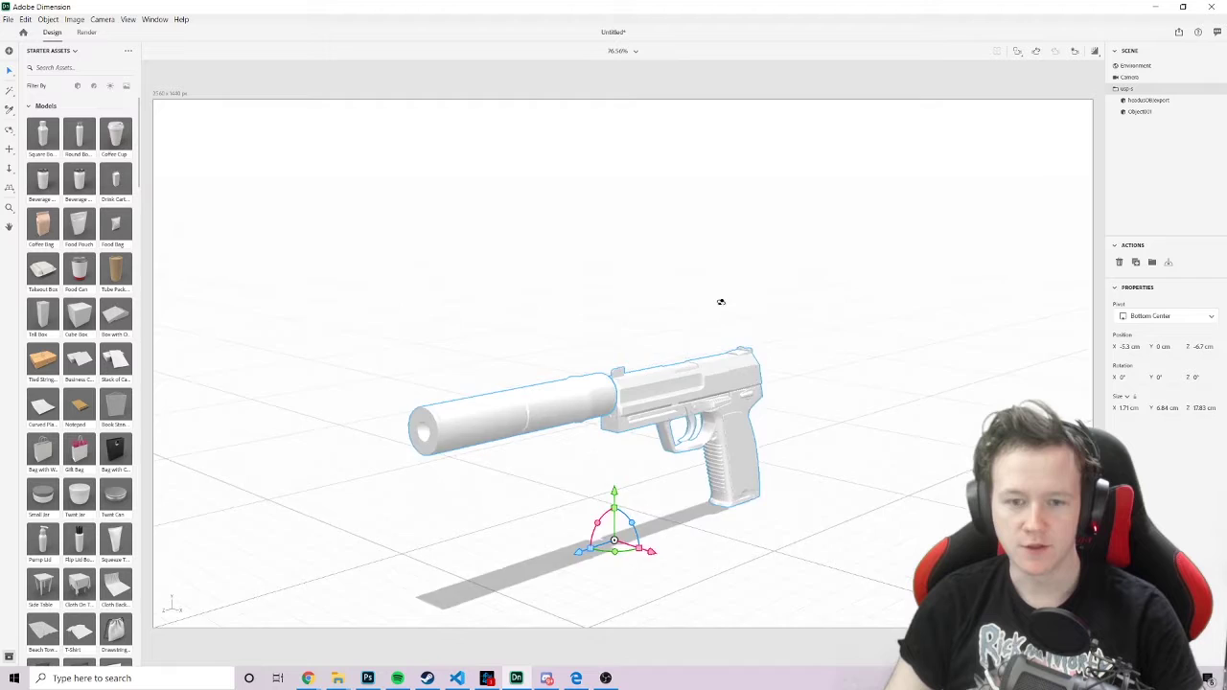
right_click_drag(721, 302, 636, 291)
left_click_drag(615, 524, 572, 414)
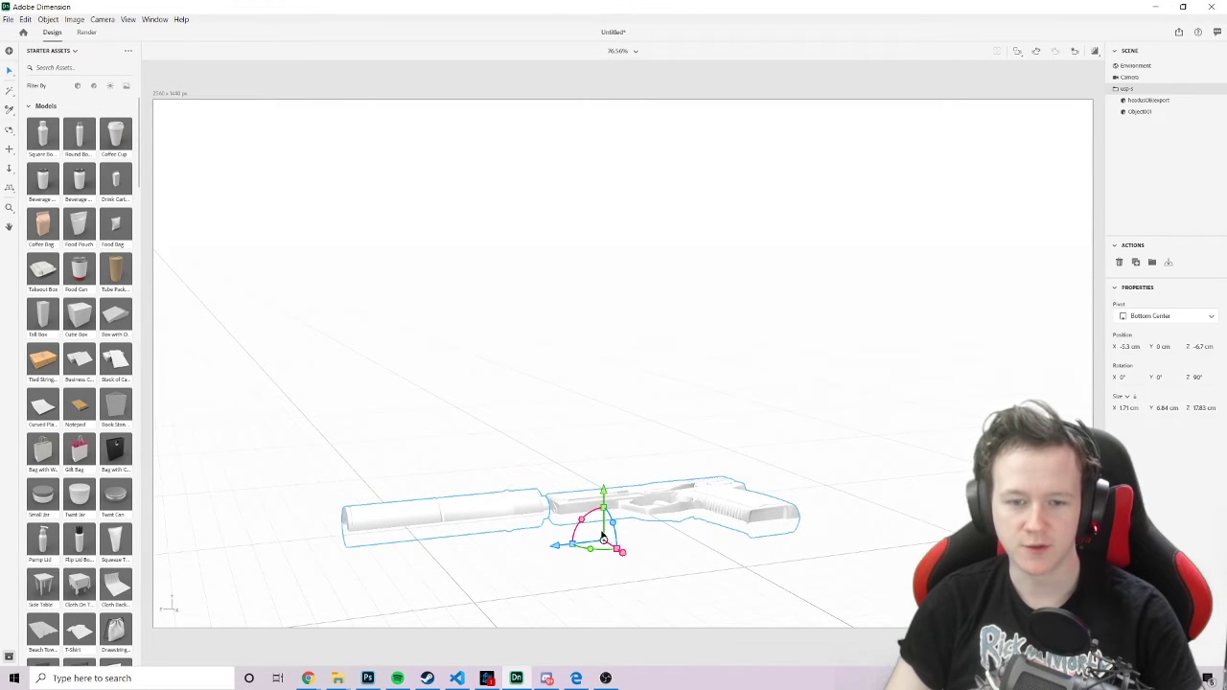
left_click_drag(621, 550, 671, 555)
right_click_drag(625, 373, 838, 183)
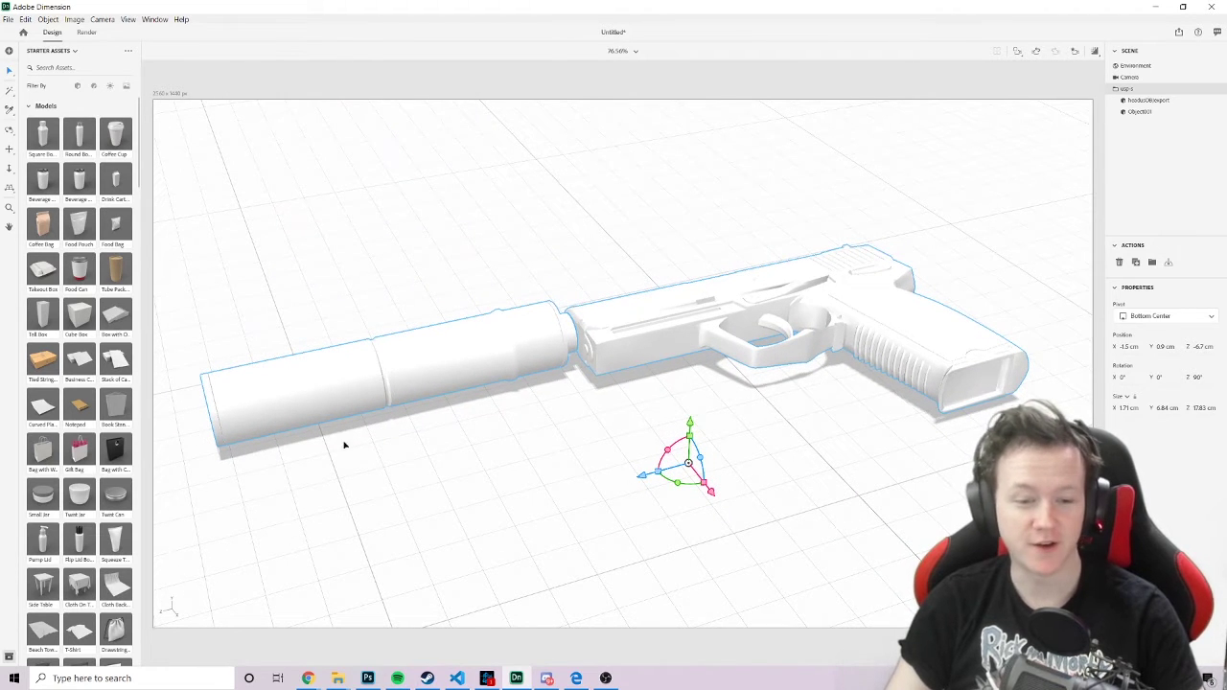
Browse from CSGO Skins into the Iced USP folder and select USPIcing2.png
mouse_move(338, 678)
left_click(82, 619)
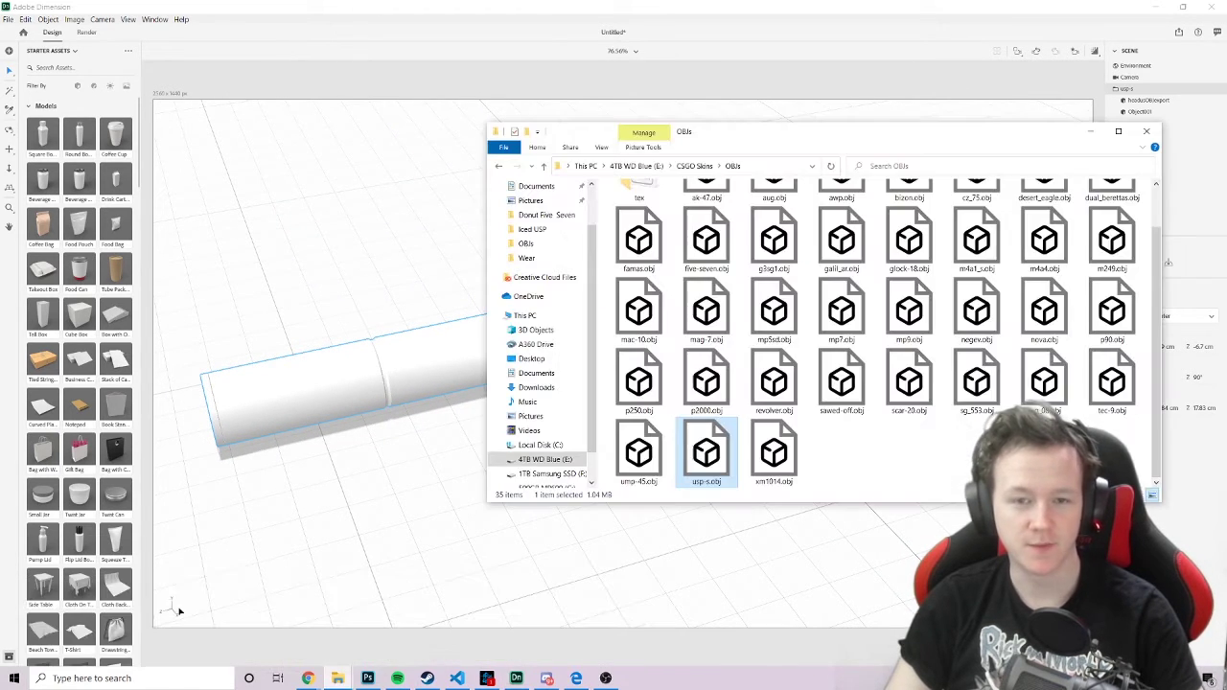
left_click(692, 166)
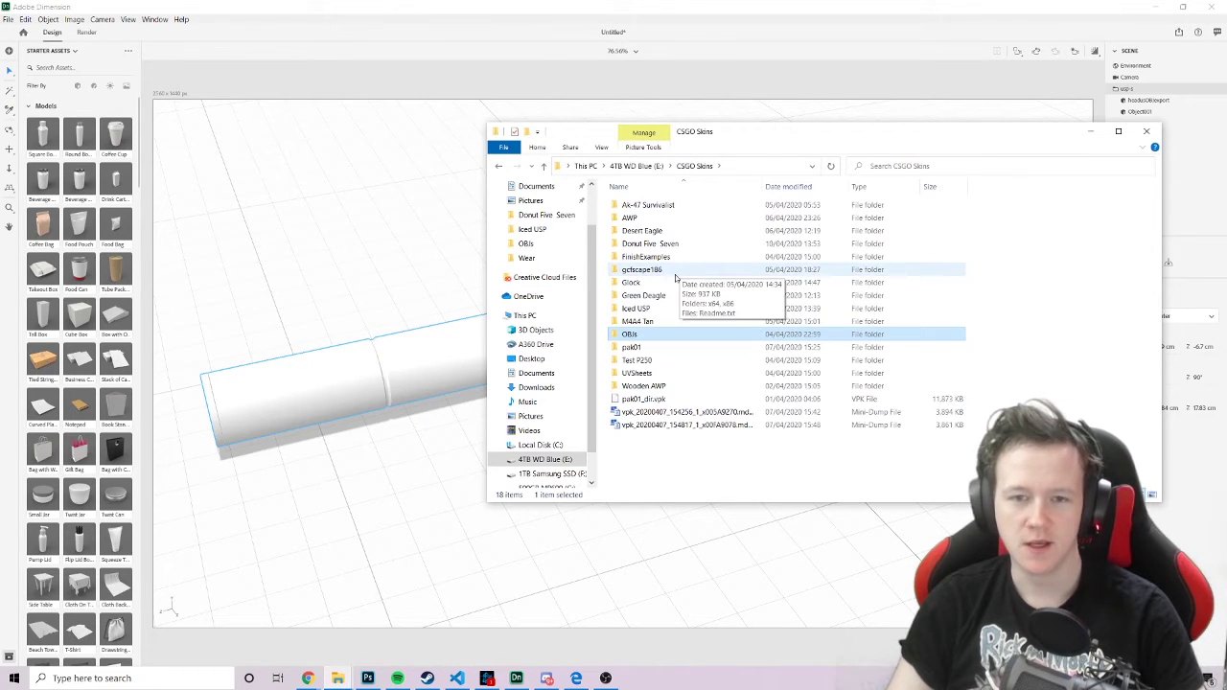
double_click(638, 309)
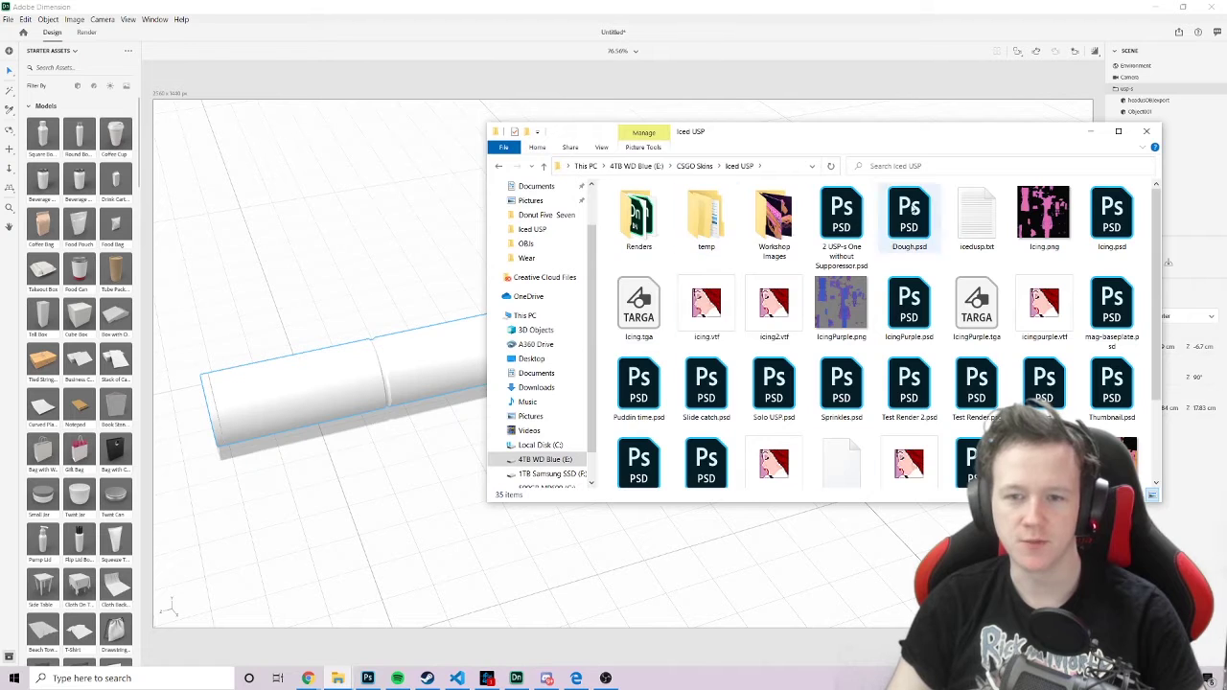
left_click_drag(887, 134, 822, 107)
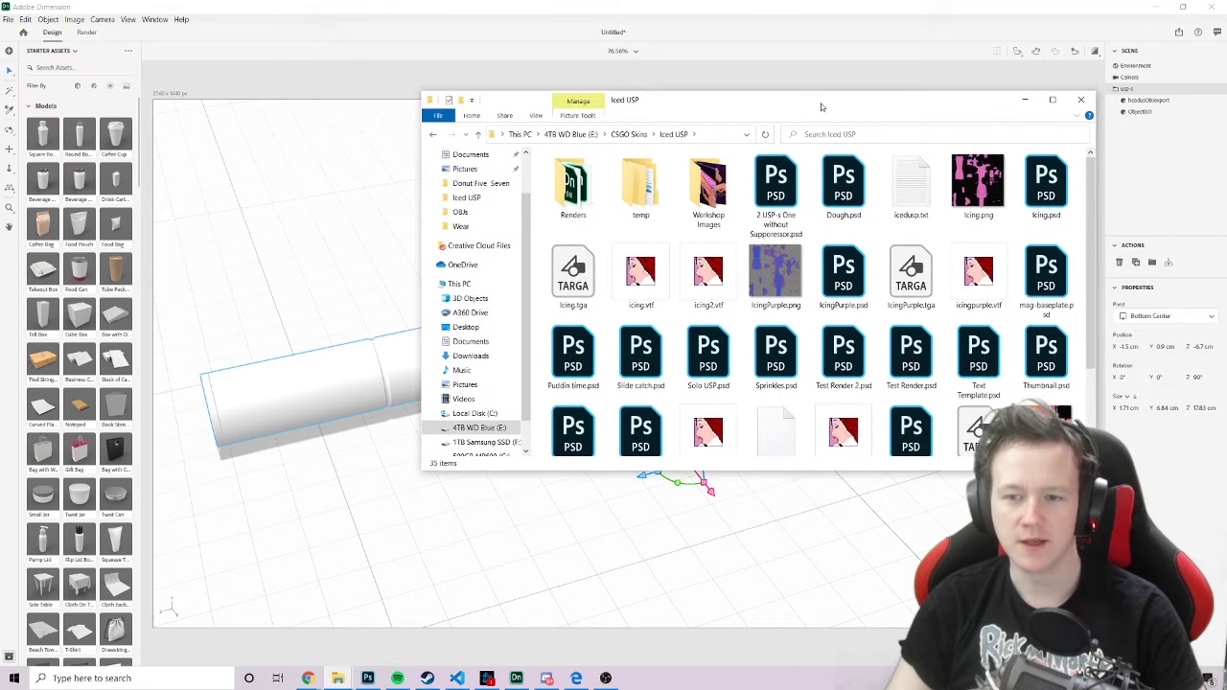
scroll(958, 316, "down", 1)
left_click(1044, 345)
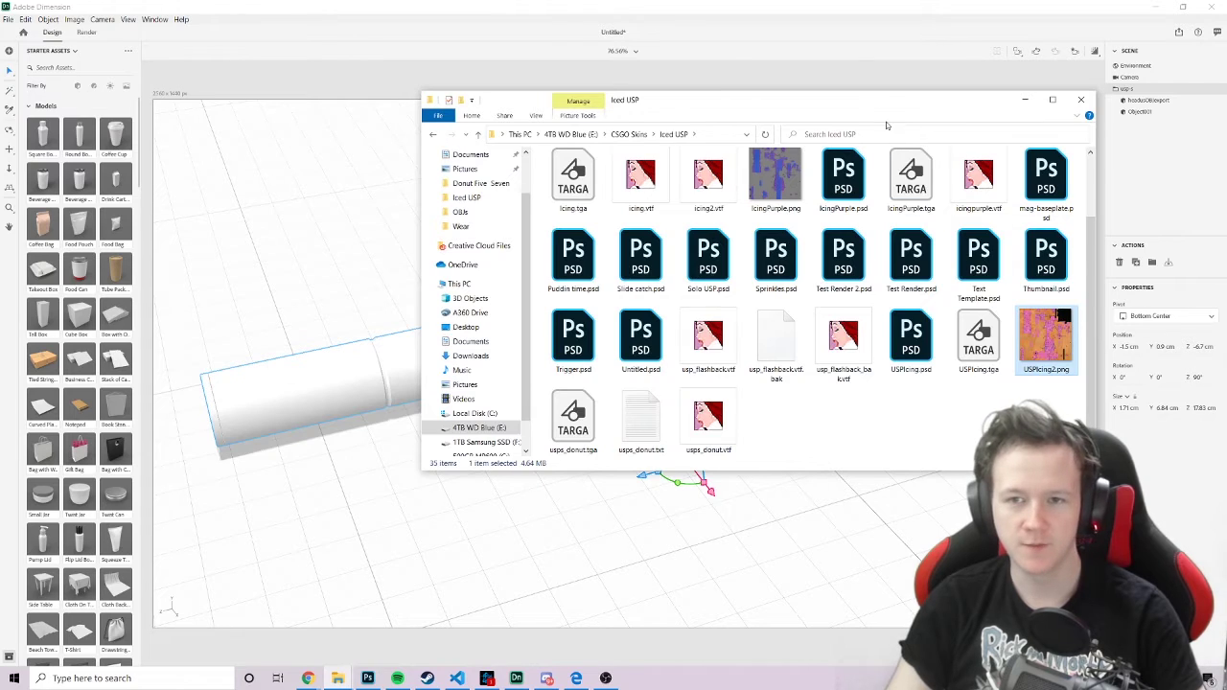
left_click_drag(883, 106, 505, 135)
Select the pistol body and open its material settings
left_click(905, 343)
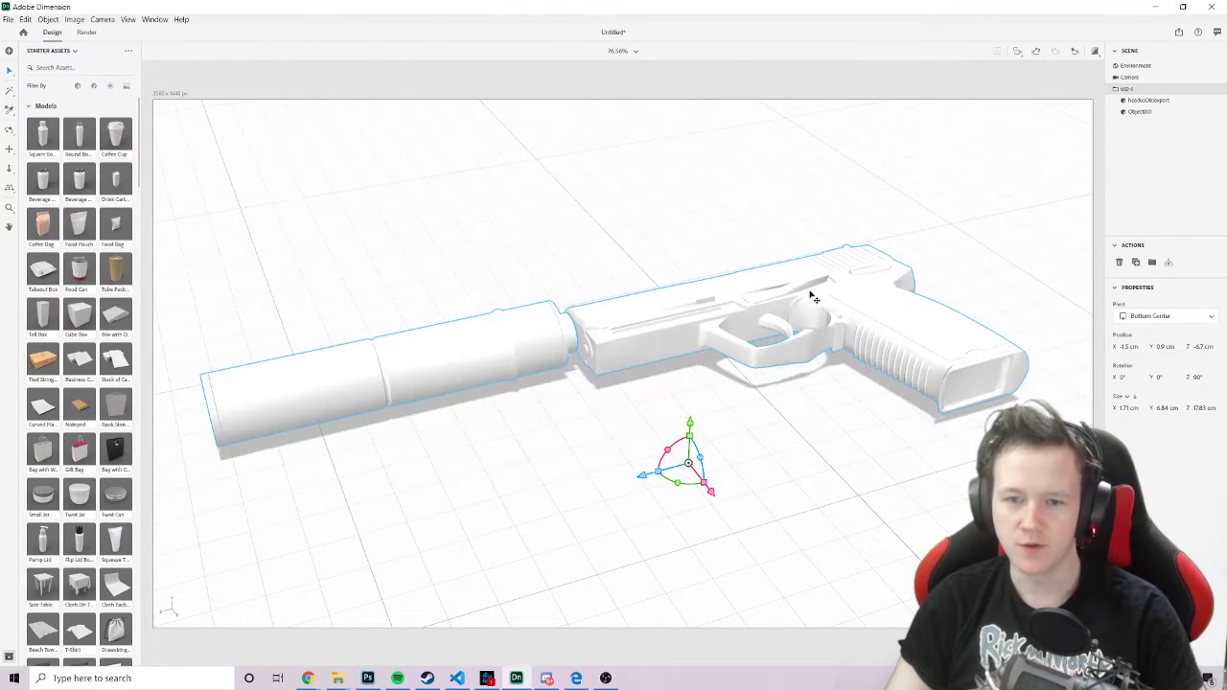
left_click(1151, 101)
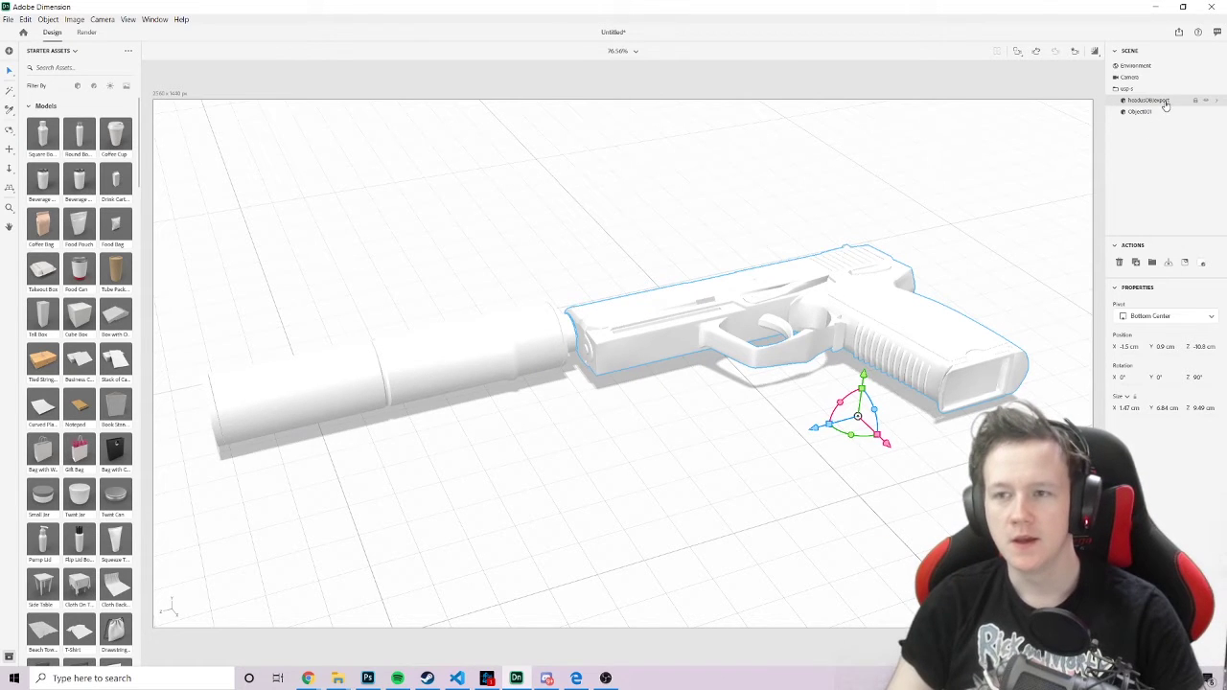
left_click(1216, 100)
left_click(1143, 84)
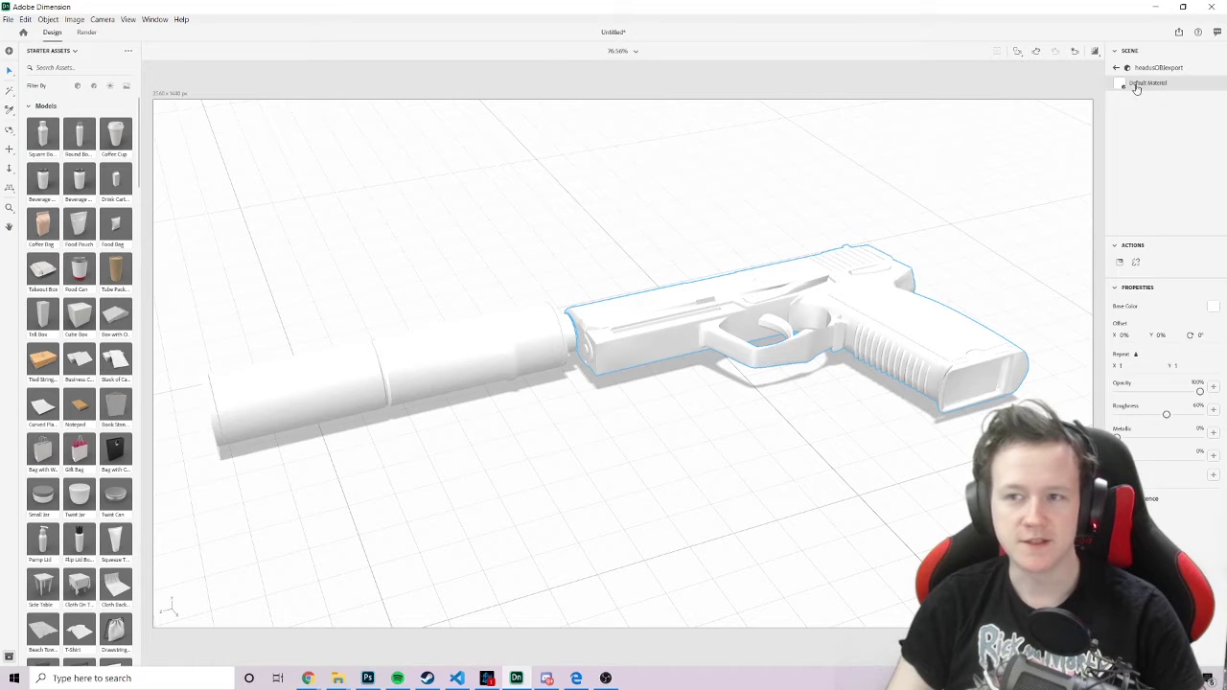
Place USPIcing2.png from the Iced USP folder as a graphic on the pistol body
left_click(1120, 263)
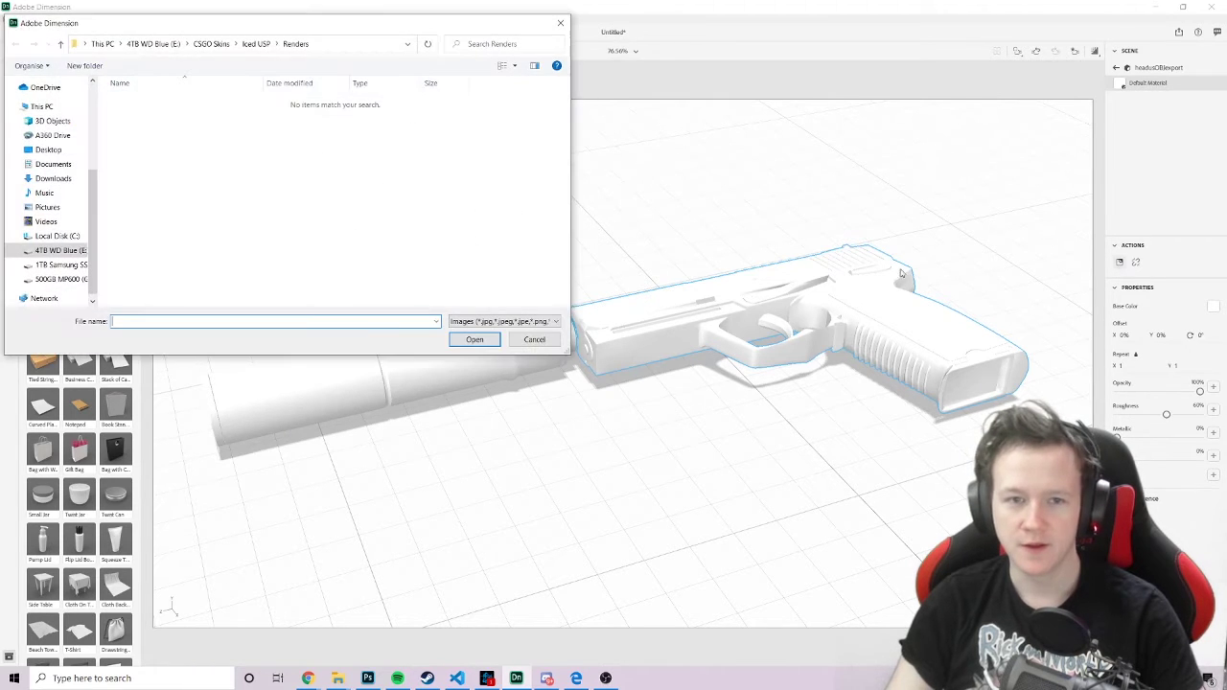
left_click(255, 44)
scroll(331, 192, "down", 3)
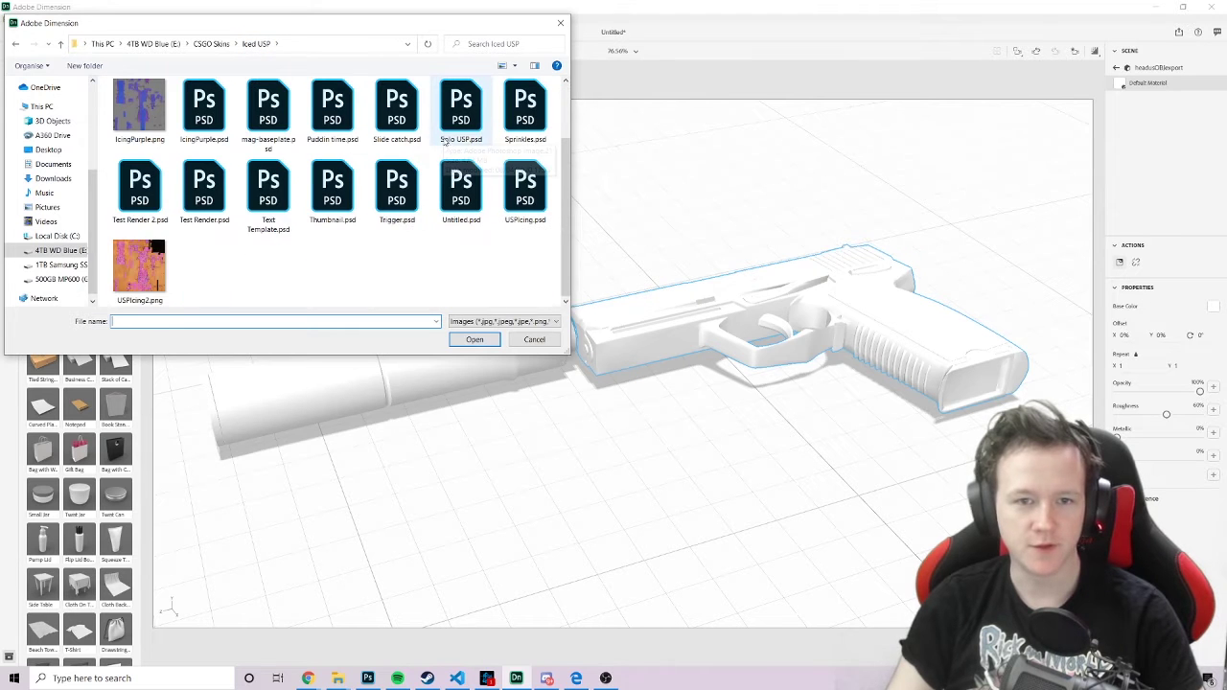
left_click(139, 267)
left_click(469, 339)
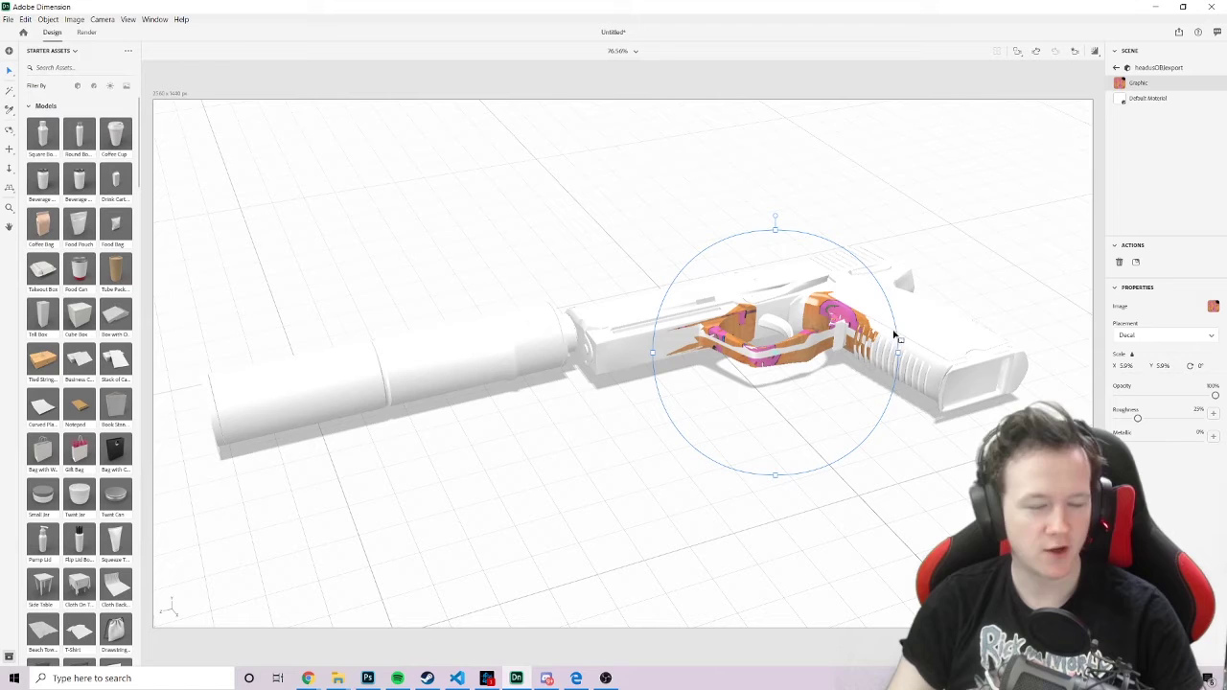
Change the icing graphic's placement from Decal to Fill and raise its roughness to 82%
left_click(1209, 337)
left_click(1146, 361)
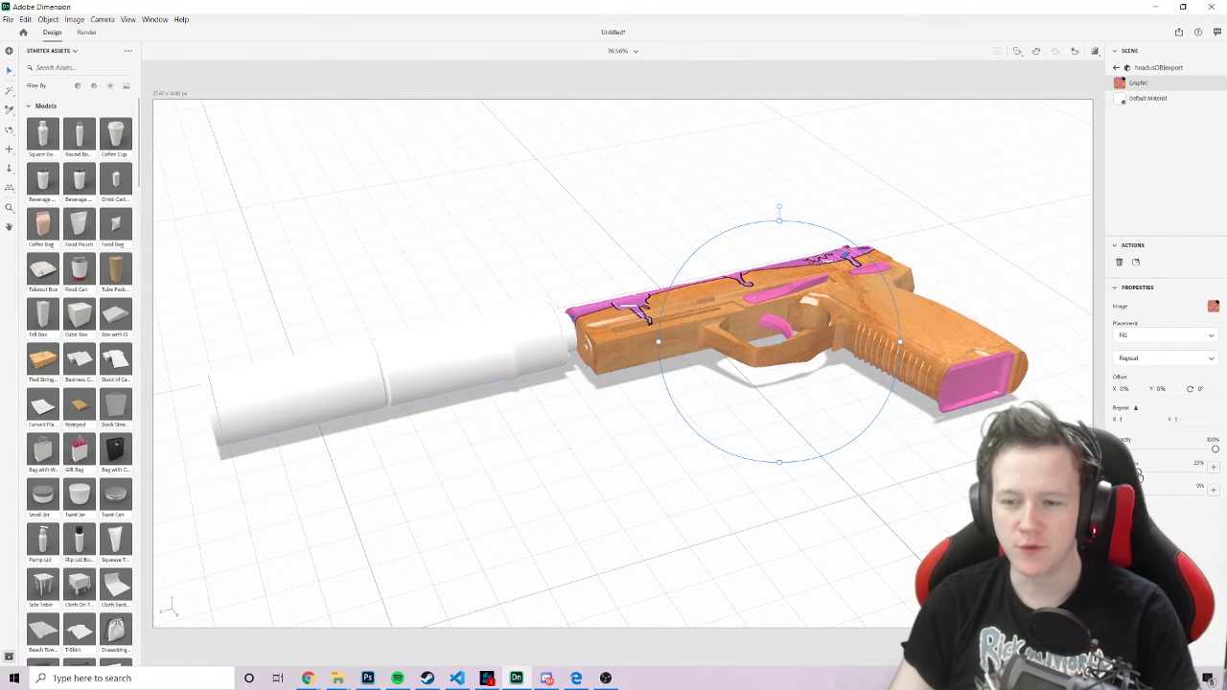
mouse_move(1139, 476)
left_mouse_down()
mouse_move(1156, 472)
mouse_move(1130, 493)
left_mouse_up()
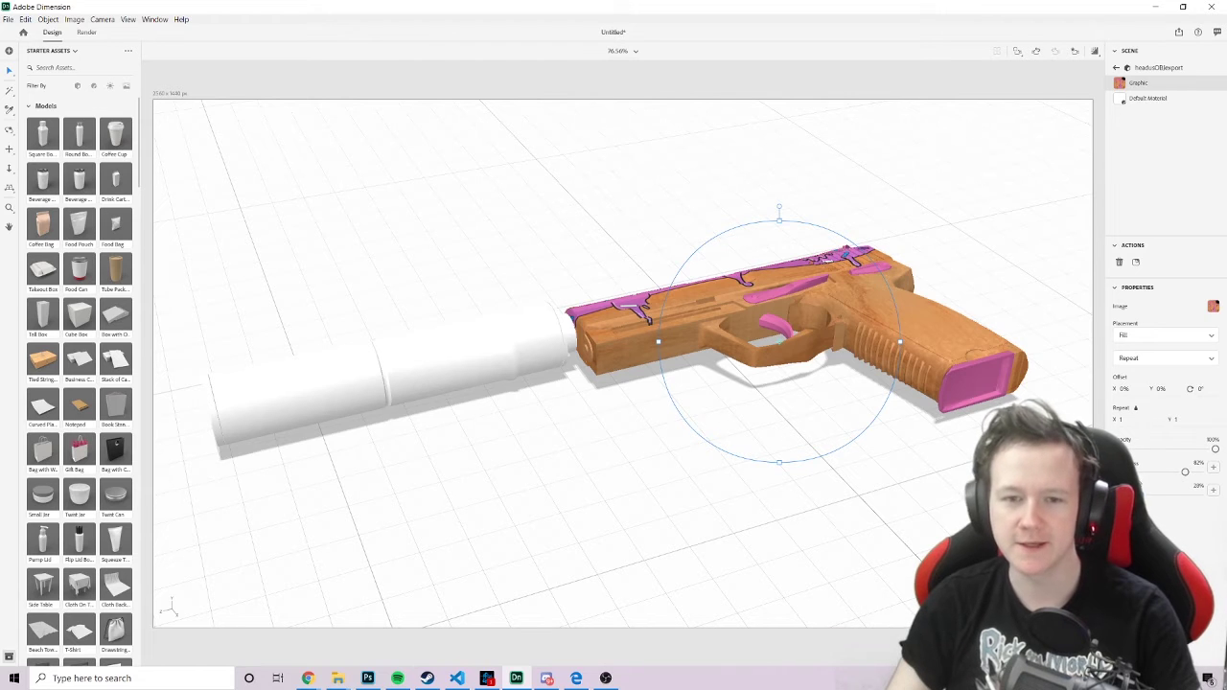
left_click(1117, 67)
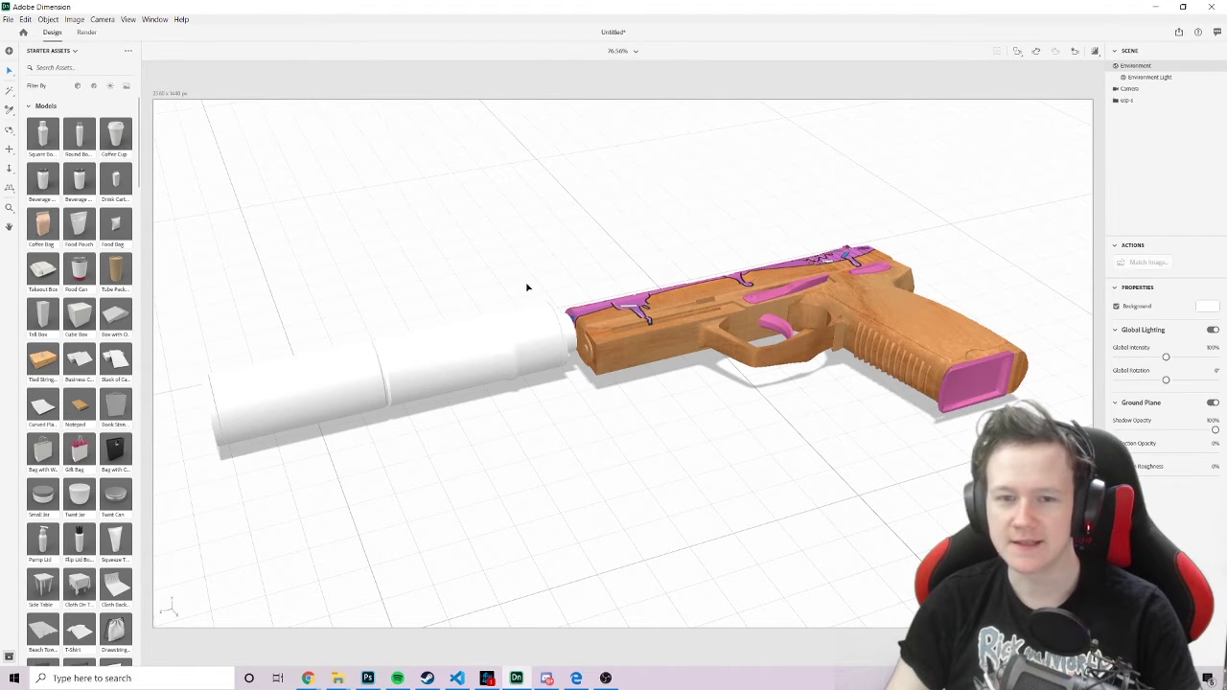
Open the silencer's material and place USPIcing2.png on it as a graphic
left_click(729, 288)
double_click(1141, 112)
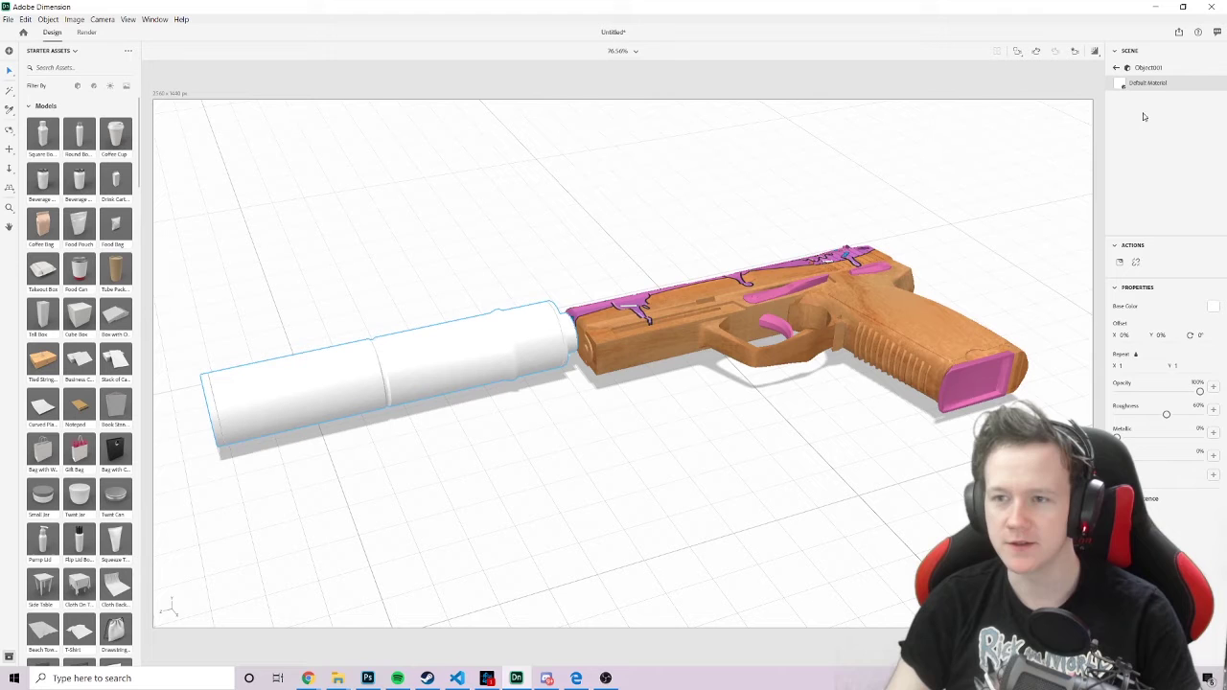
left_click(1120, 263)
scroll(144, 239, "down", 3)
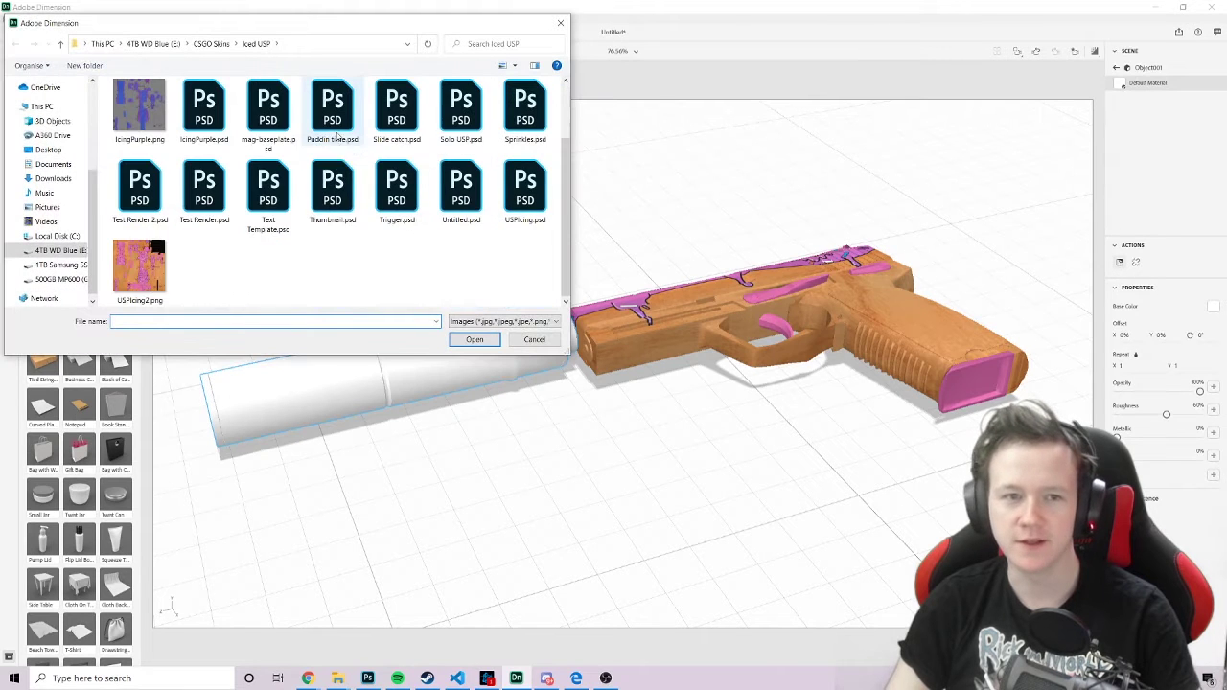
left_click(140, 266)
left_click(474, 341)
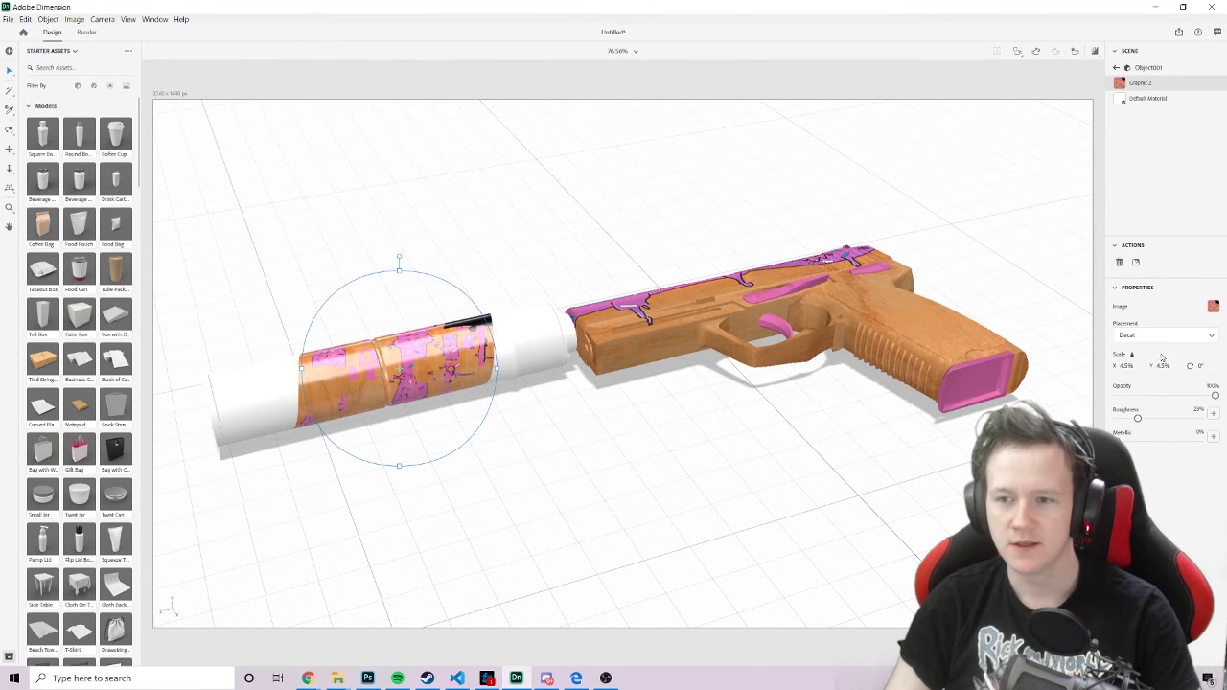
Set the silencer graphic's placement to Fill with roughness at 60%
left_click(1190, 337)
left_click(1125, 367)
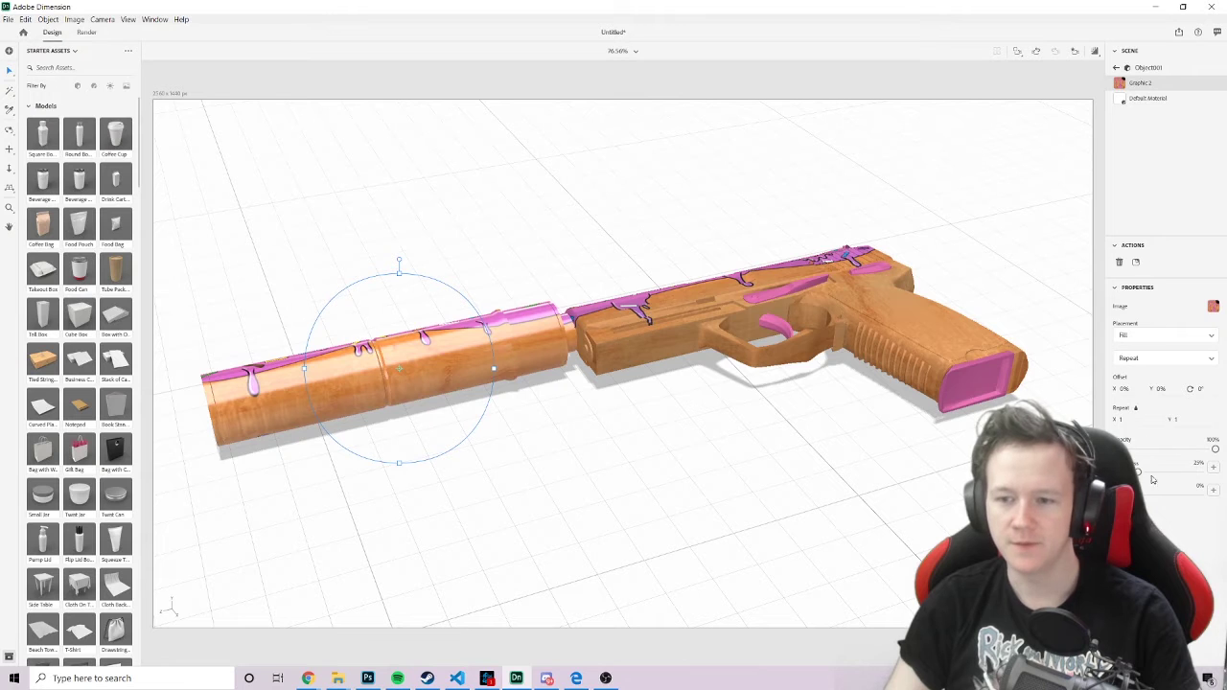
left_click_drag(1138, 470, 1166, 472)
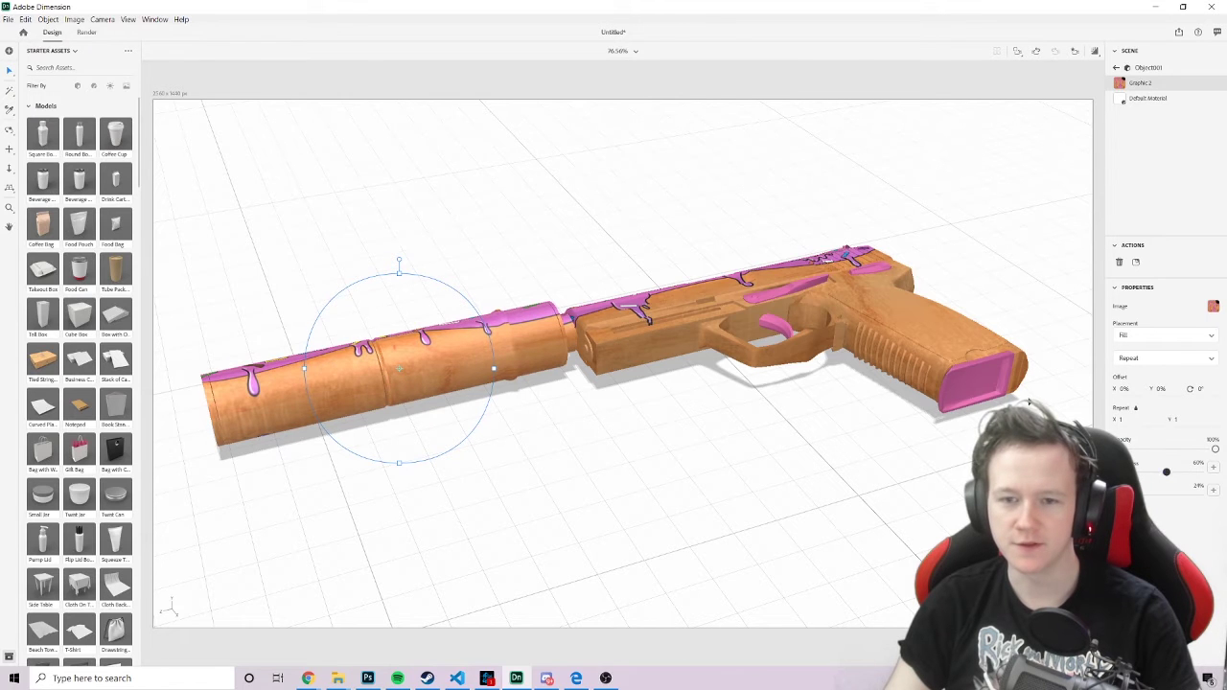
right_click_drag(692, 226, 639, 203)
left_click(639, 203)
Orbit closer to the gun and clear the selection to show the environment settings
left_click(633, 273)
right_click_drag(633, 273, 601, 206)
left_click(601, 205)
left_click(840, 324)
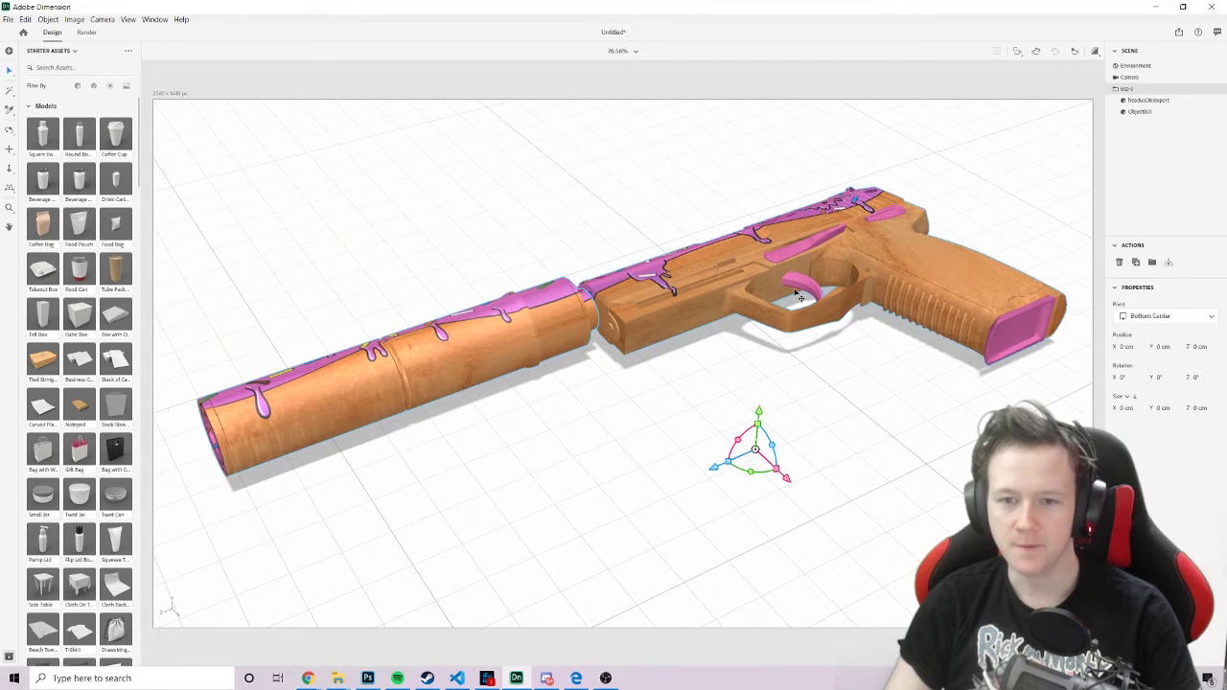
left_click(859, 345)
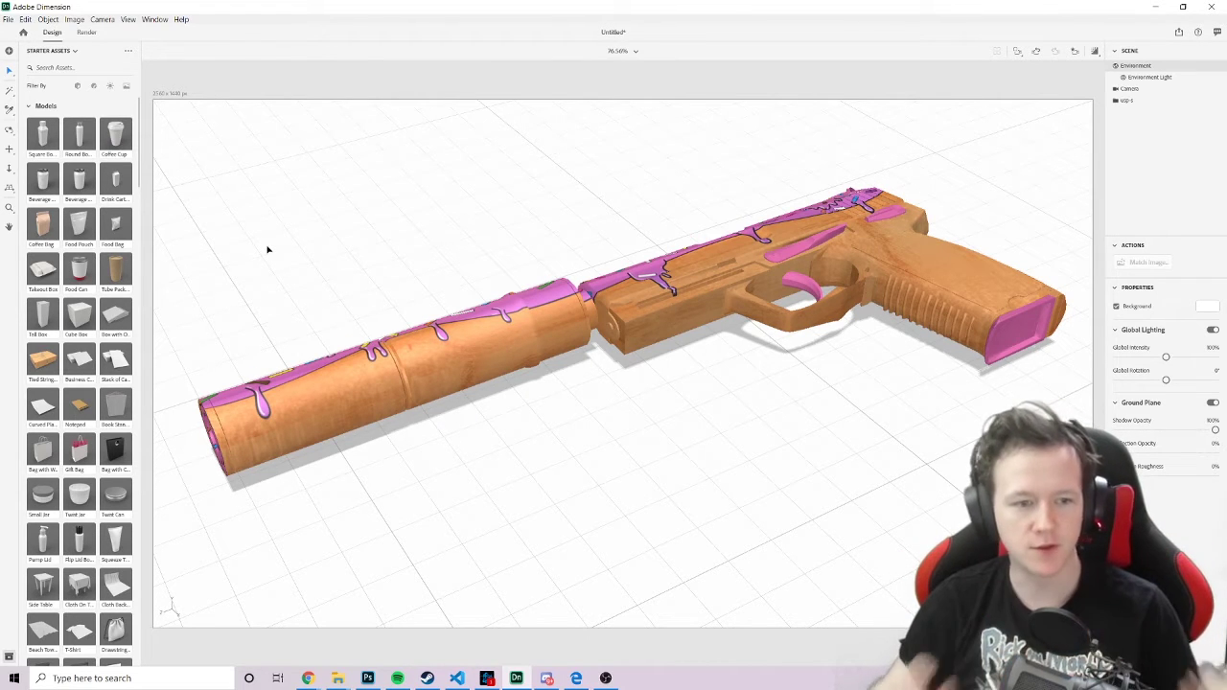
scroll(67, 340, "down", 10)
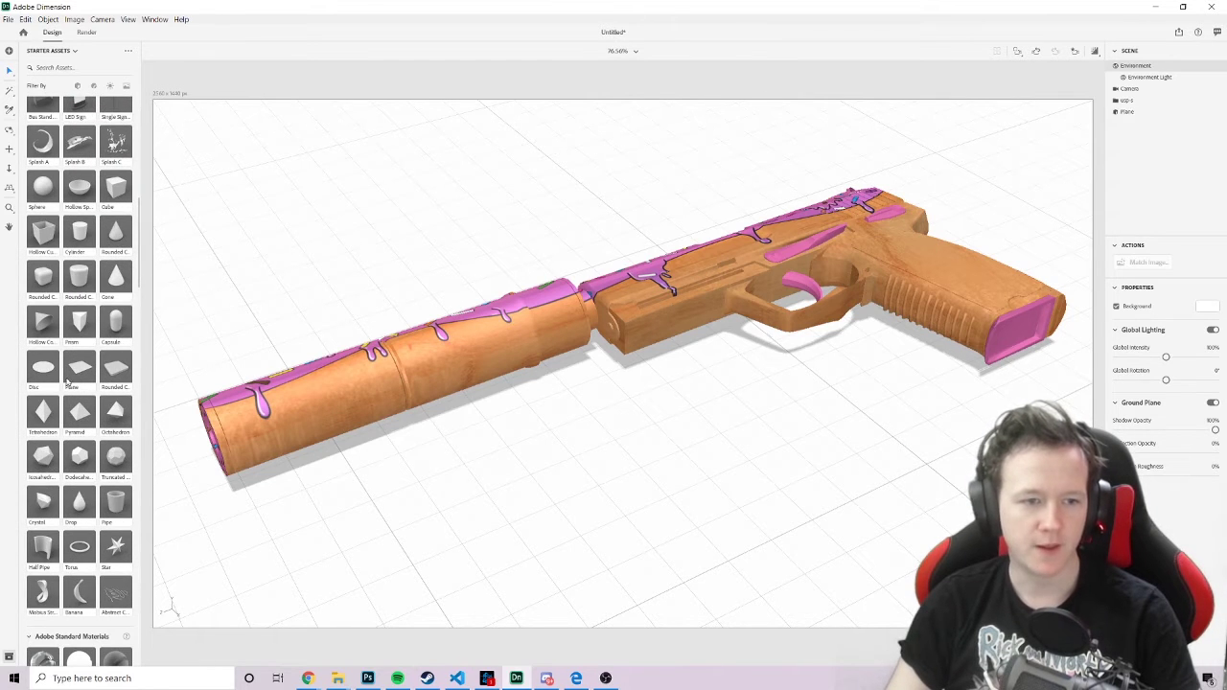
Add a Starter Assets Plane under the pistol and enlarge it well beyond the gun
left_click_drag(81, 374, 278, 287)
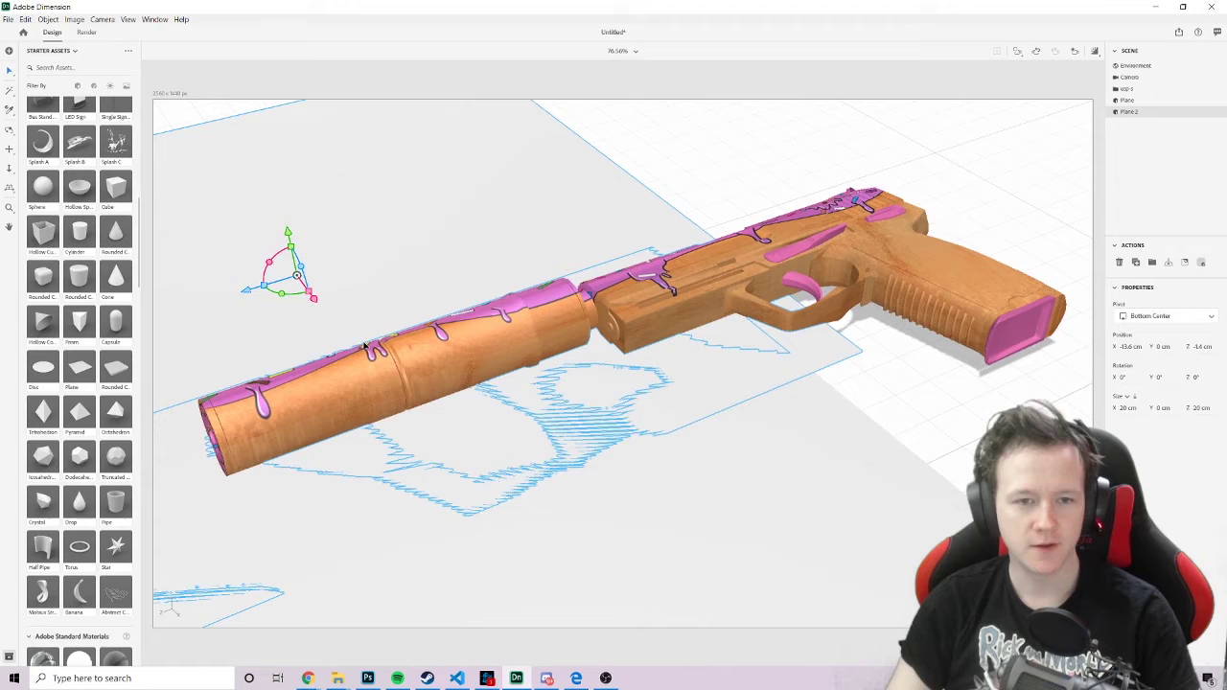
scroll(437, 351, "down", 5)
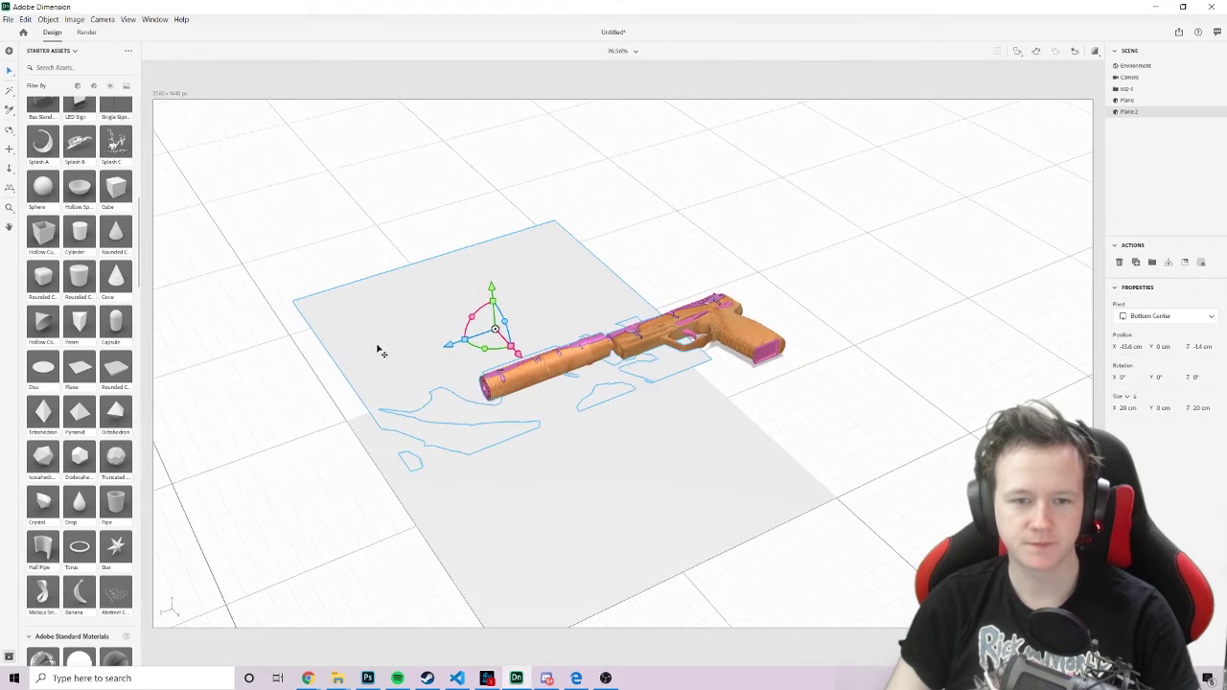
left_click(381, 342)
left_click(540, 430)
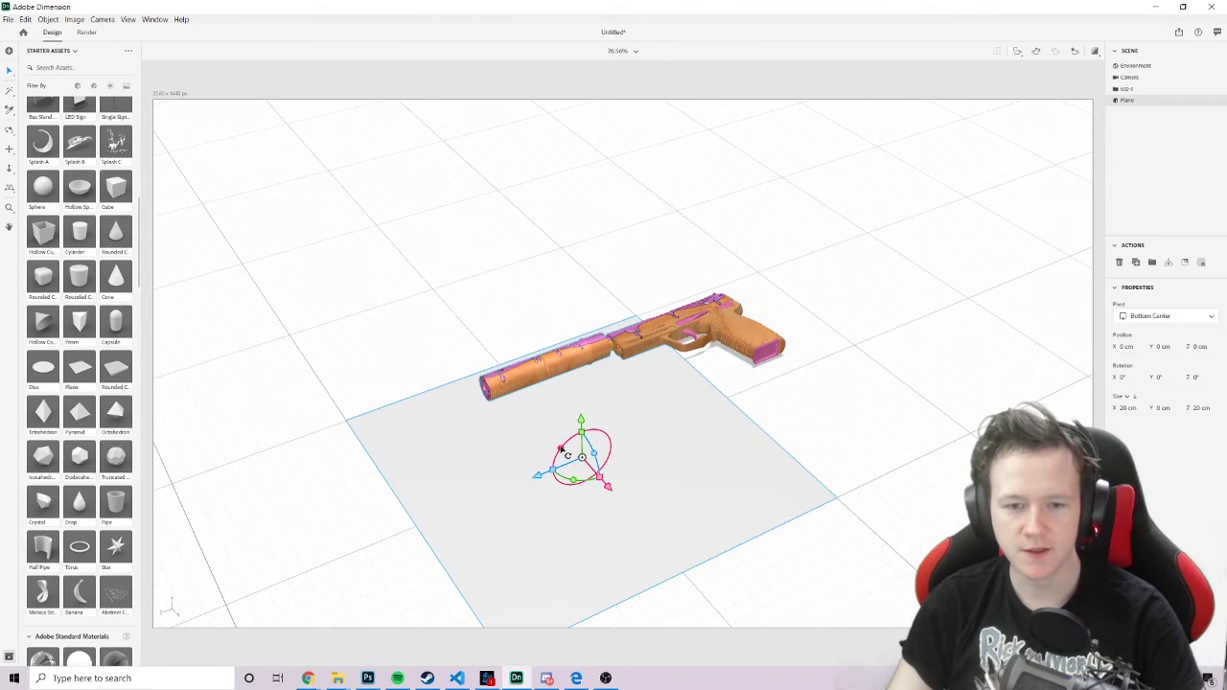
left_click_drag(552, 481, 642, 402)
scroll(724, 361, "up", 5)
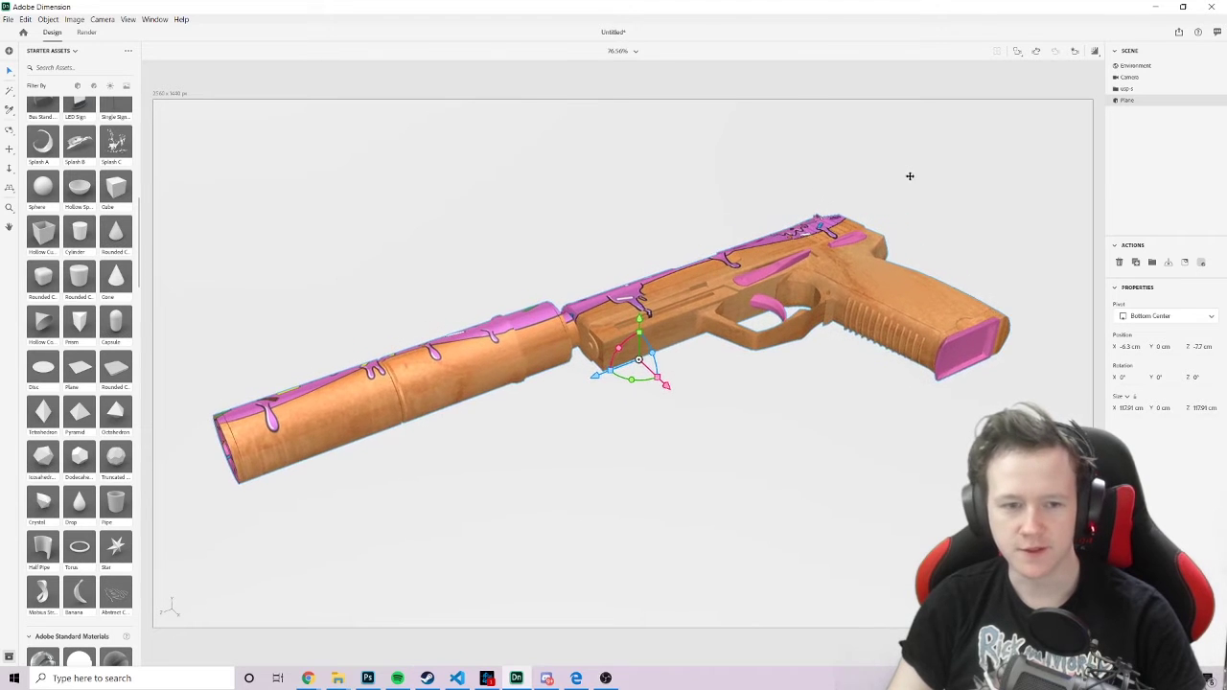
Apply the Rainbow Anodized Metal standard material to the selected floor plane for a dark purple backdrop
scroll(915, 183, "up", 2)
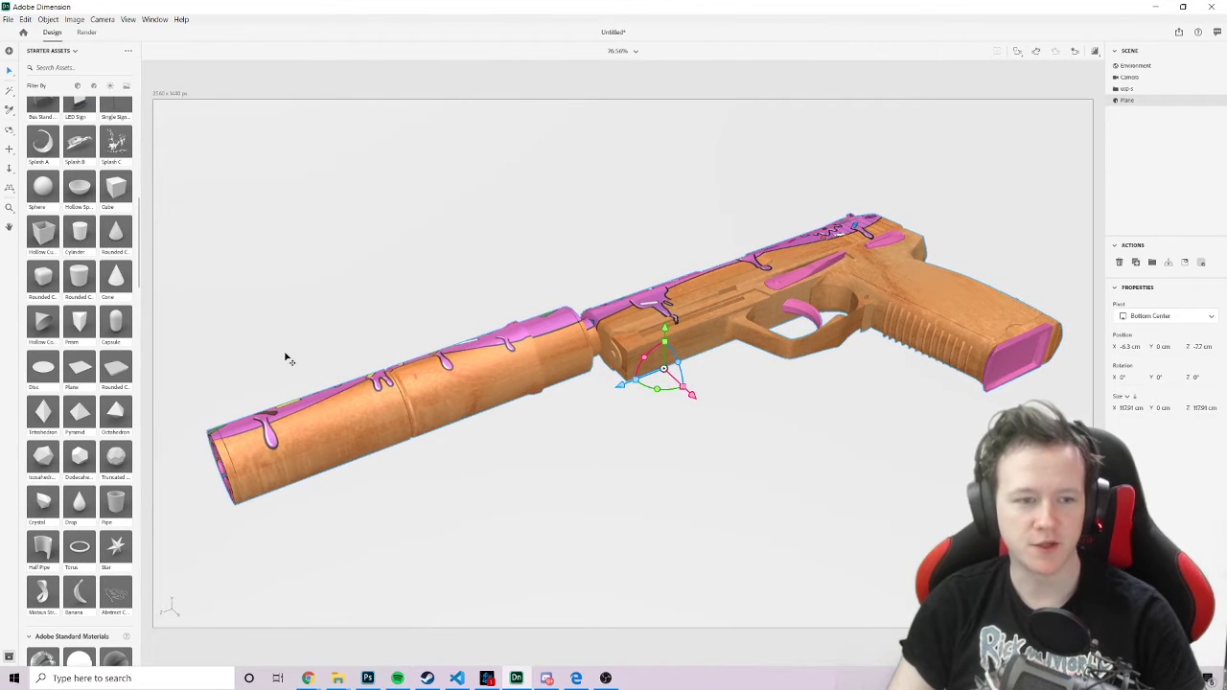
scroll(77, 254, "down", 10)
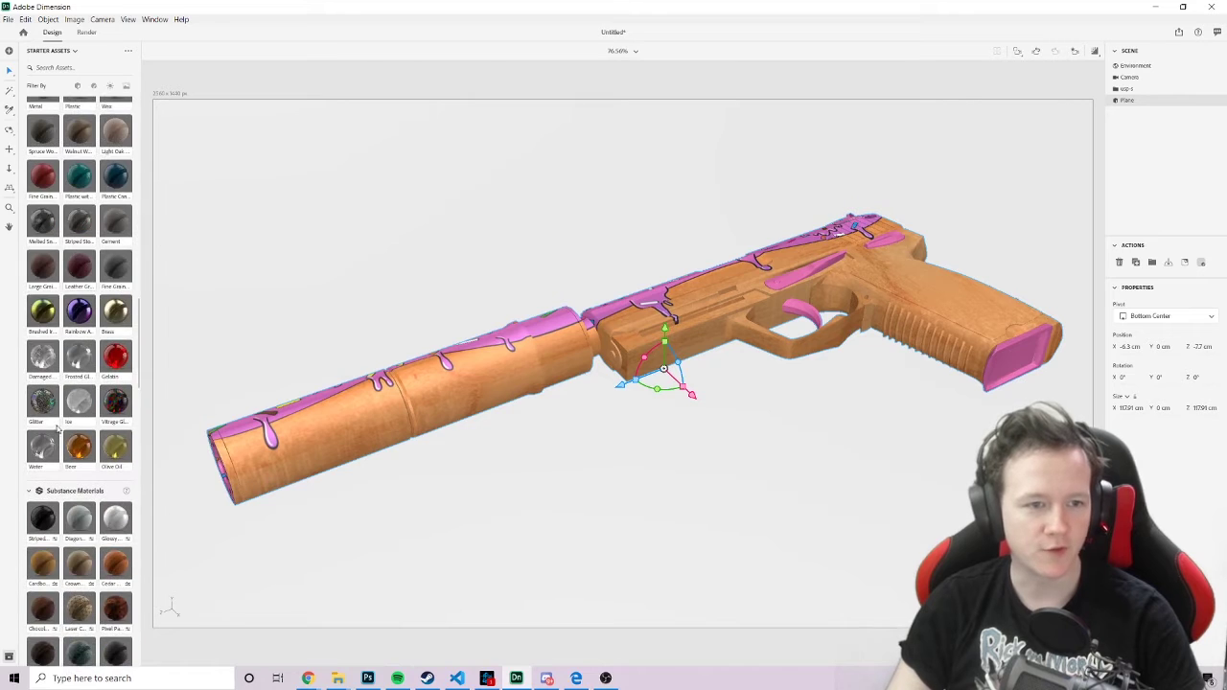
scroll(57, 429, "up", 3)
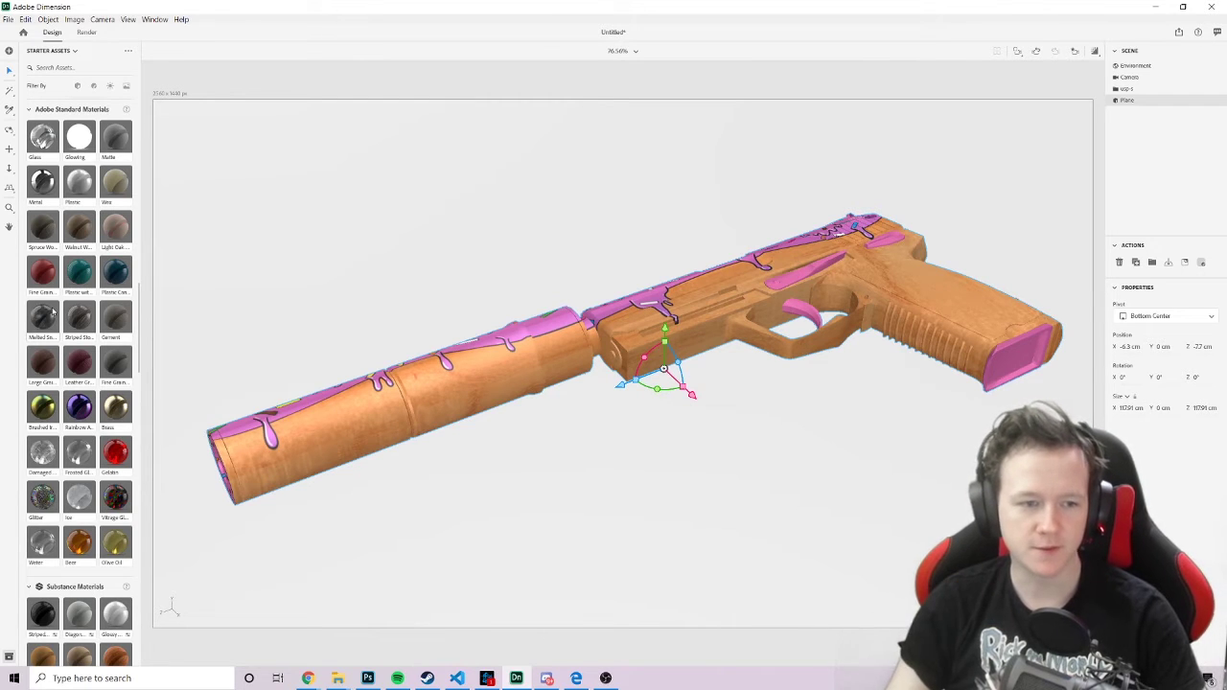
left_click(69, 430)
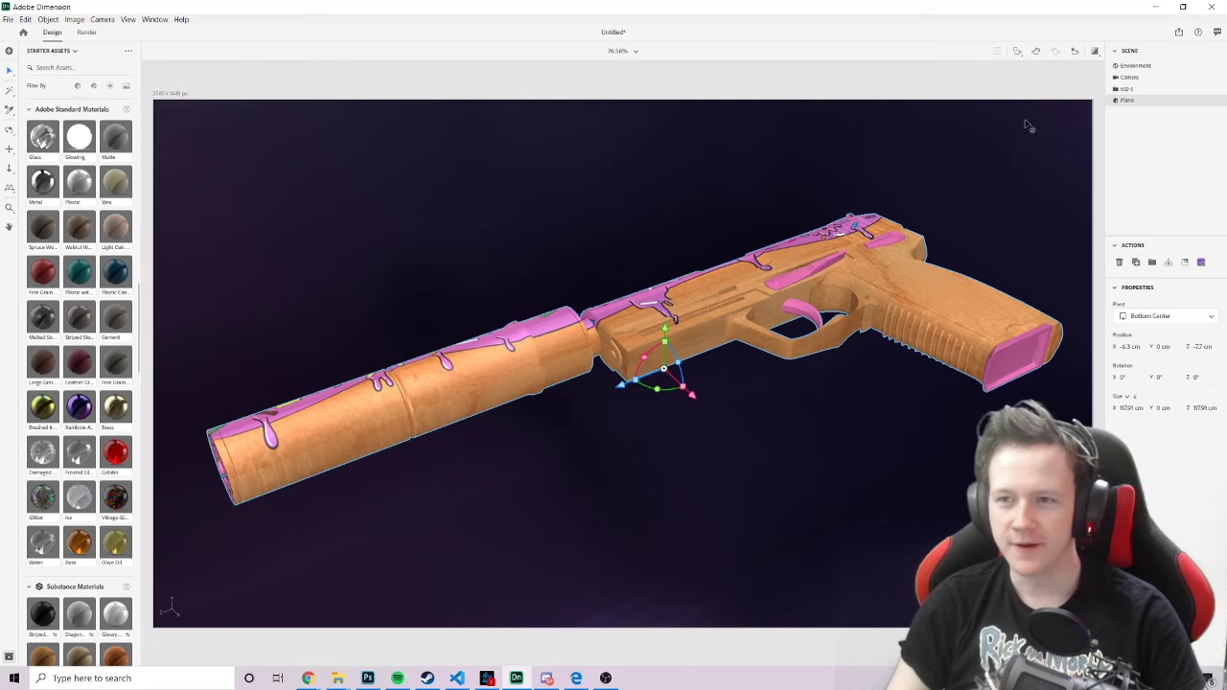
left_click(1131, 65)
left_click(1147, 76)
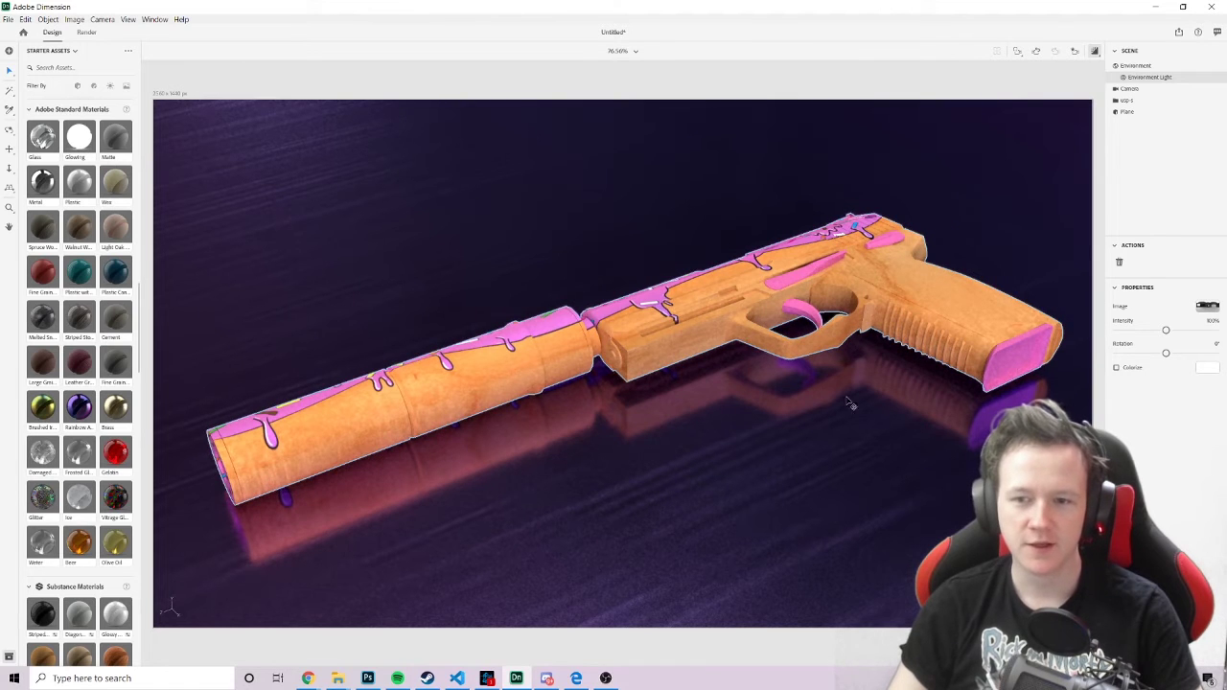
left_click(538, 238)
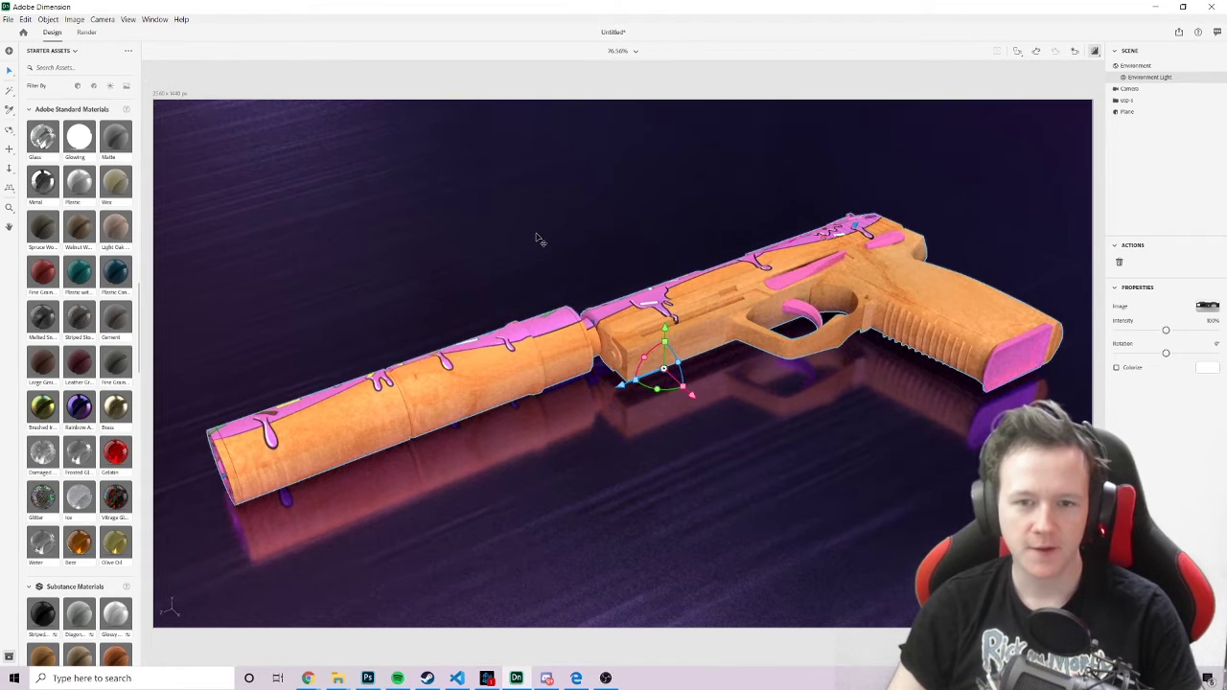
In the Render workspace, enter a test render name as the export filename
left_click(86, 33)
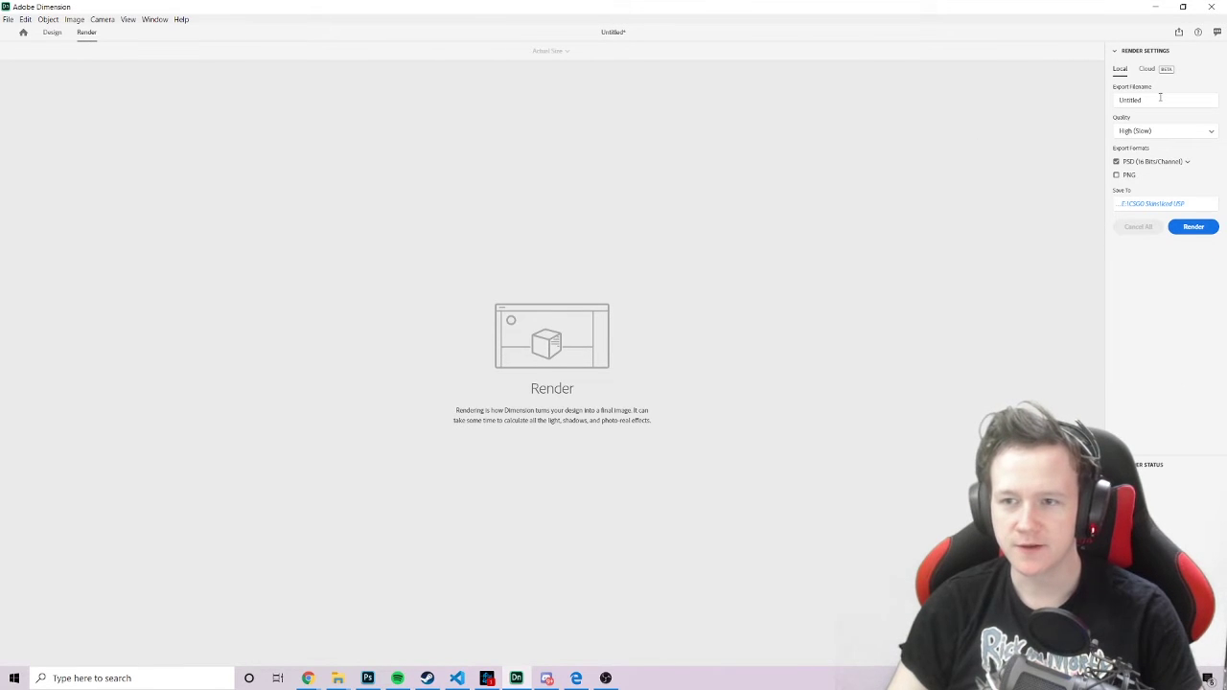
left_click(1161, 99)
type("Test Rend")
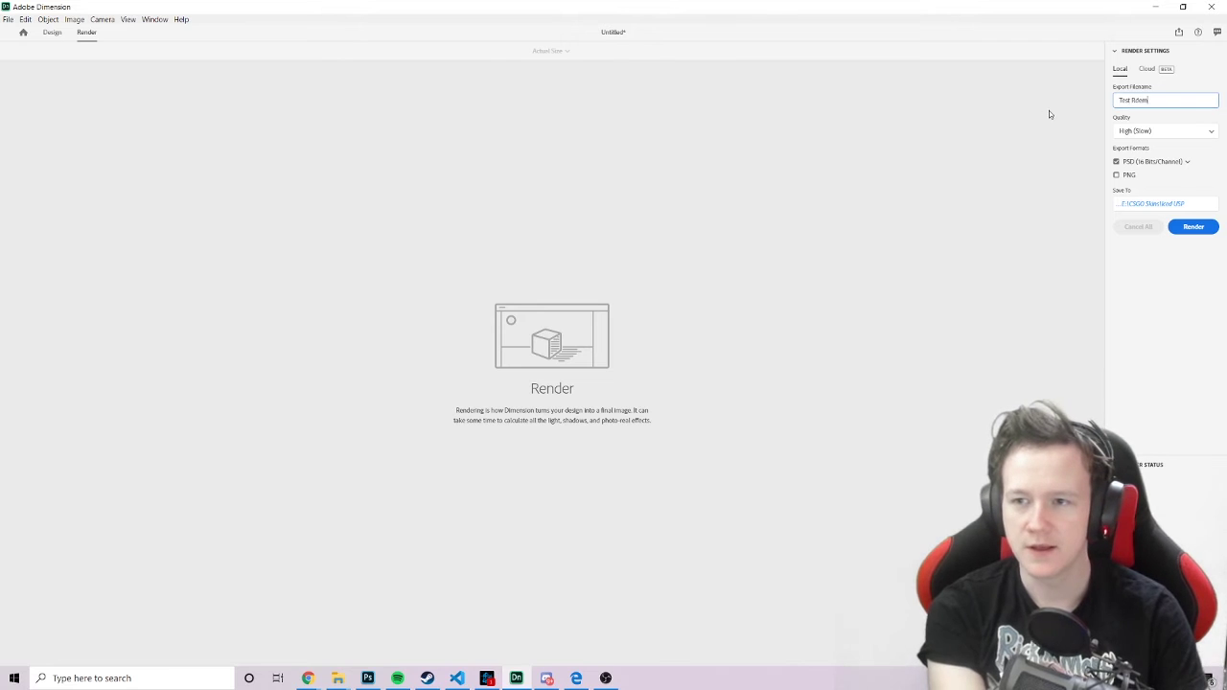
key("BackSpace")
key("BackSpace")
key("BackSpace")
type("ender")
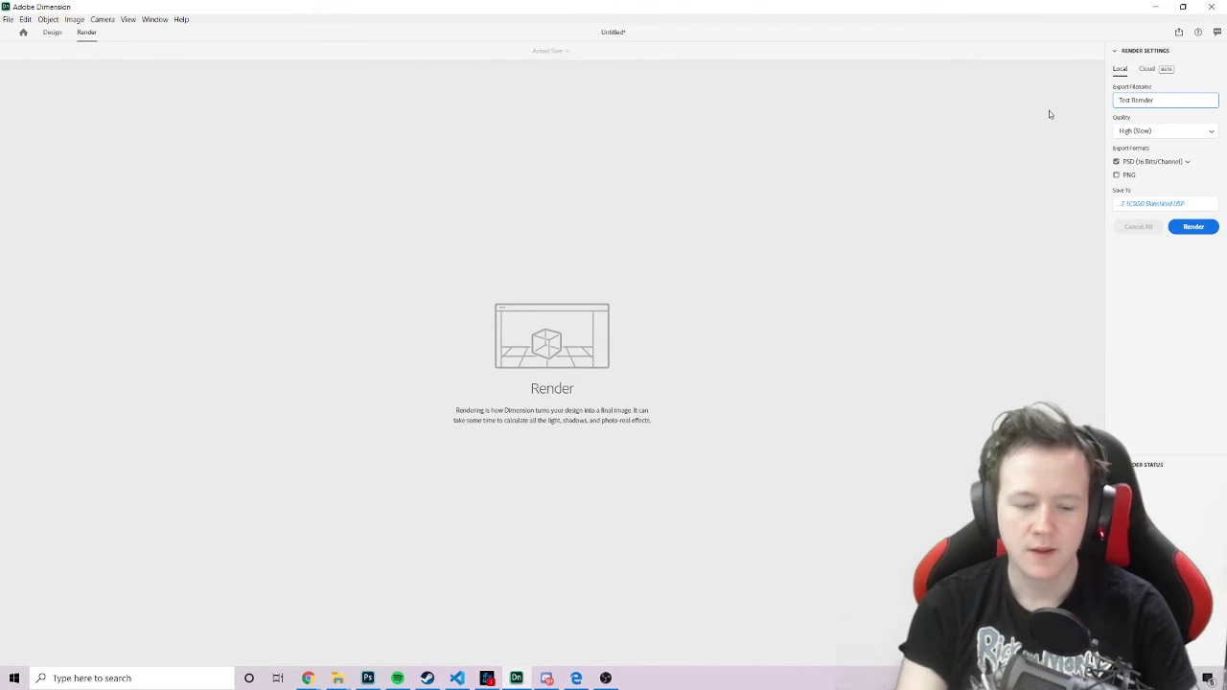
key("BackSpace")
key("BackSpace")
key("BackSpace")
key("BackSpace")
type("nder")
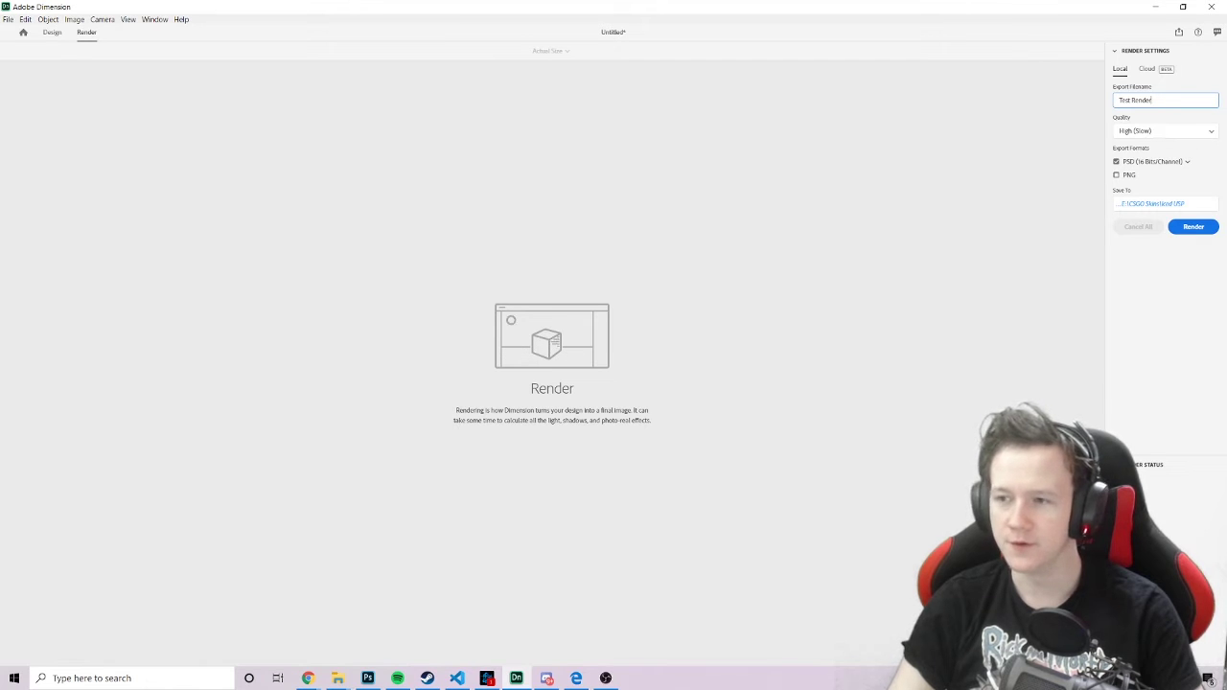
Set the render quality to High (Slow) after trying Low (Fast) and Medium
left_click(1166, 135)
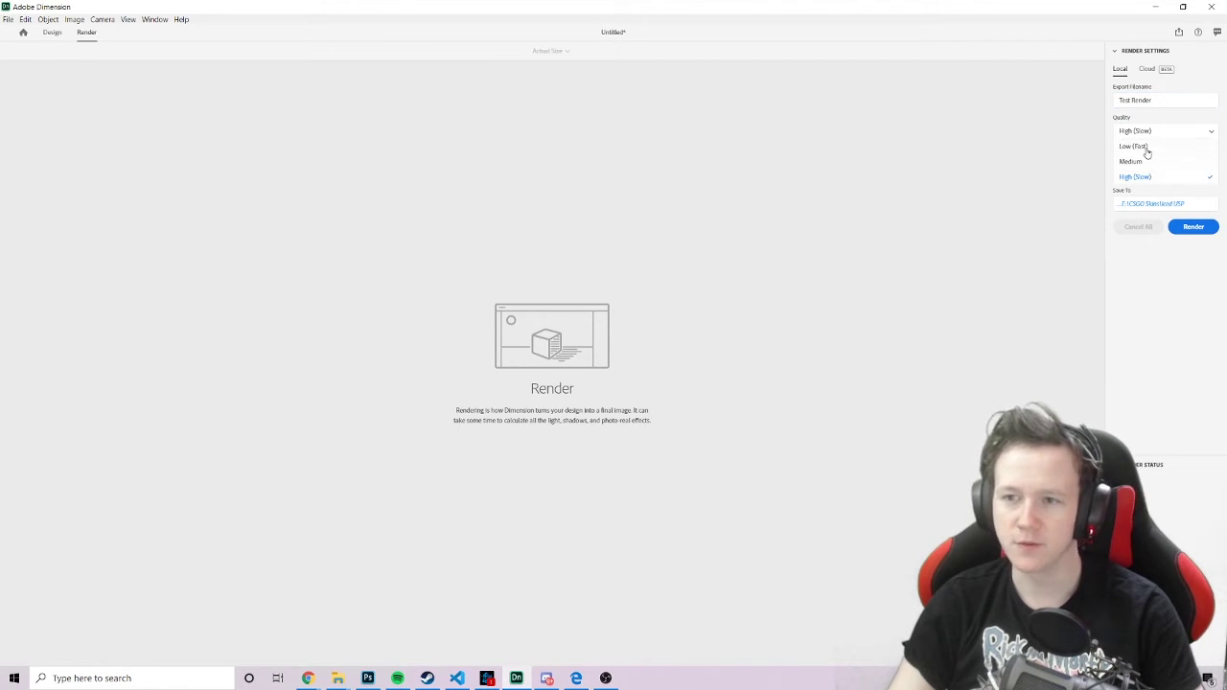
left_click(1135, 146)
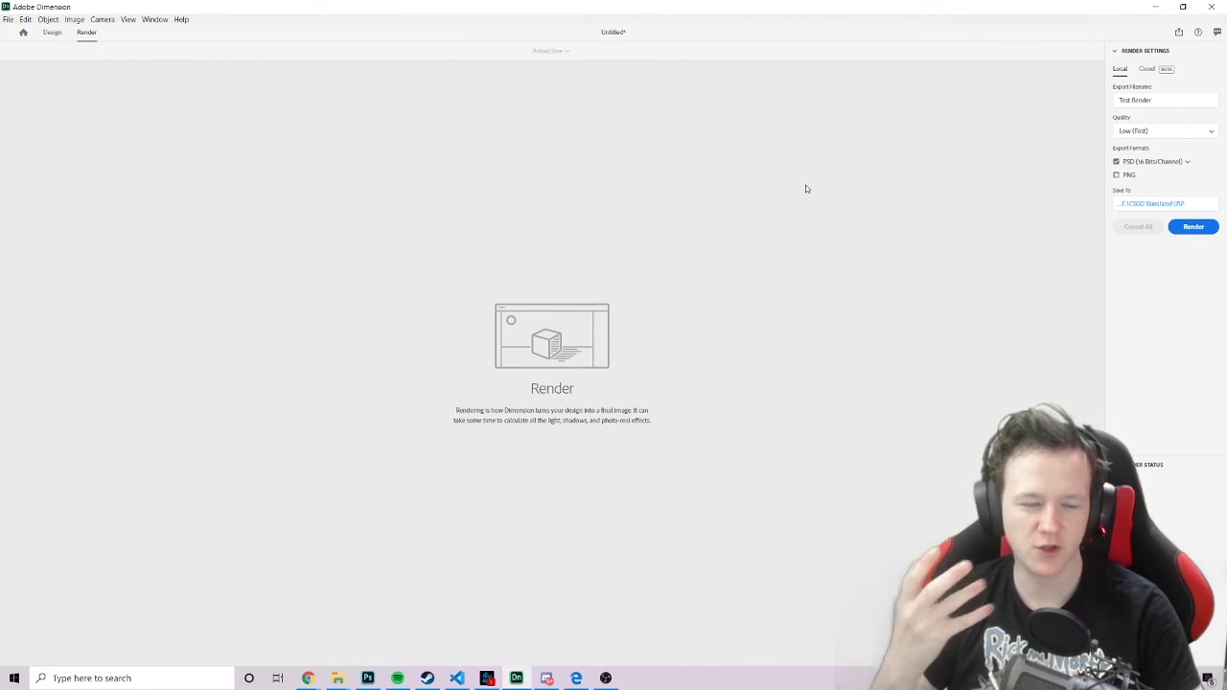
left_click(1123, 134)
left_click(1125, 162)
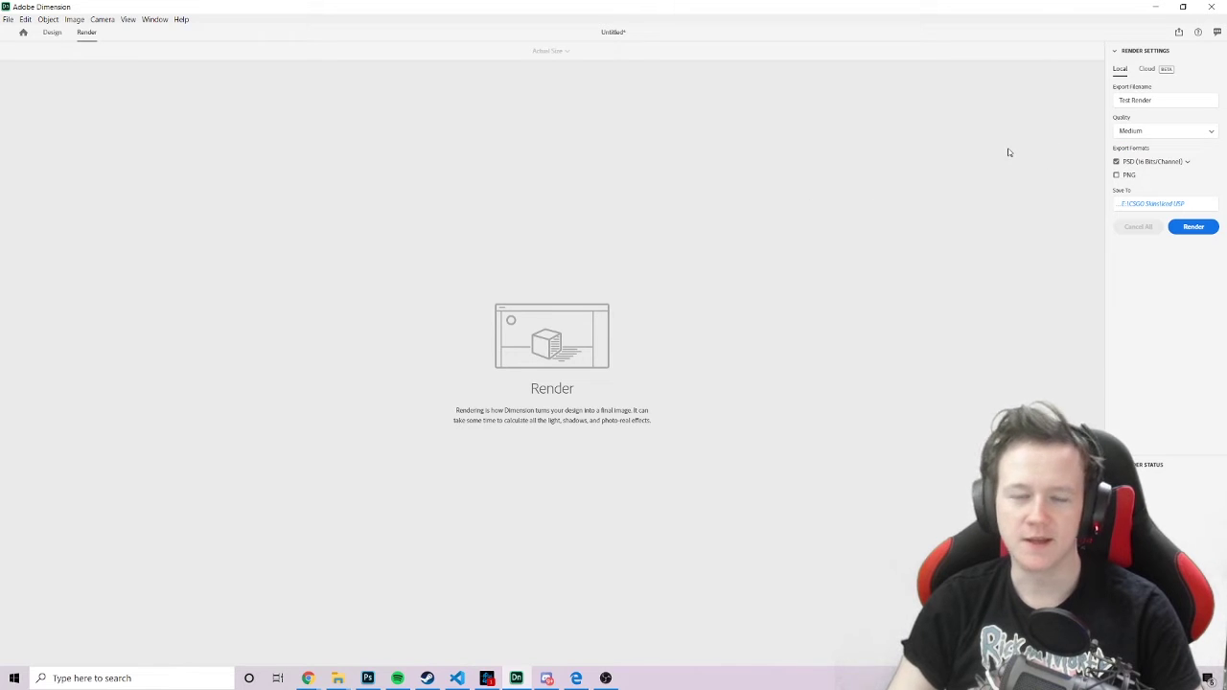
left_click(1203, 137)
left_click(1146, 175)
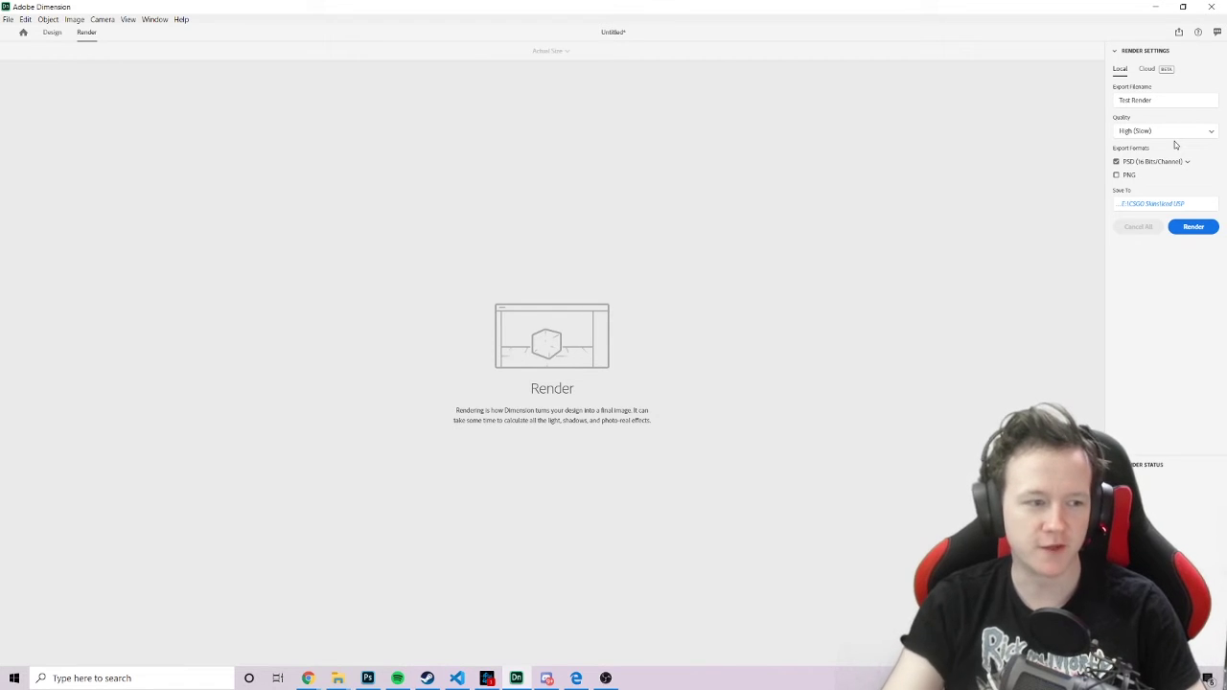
Cancel the overwrite prompt, rename the export to 'Tutorial Render', and start the render
left_click(1191, 228)
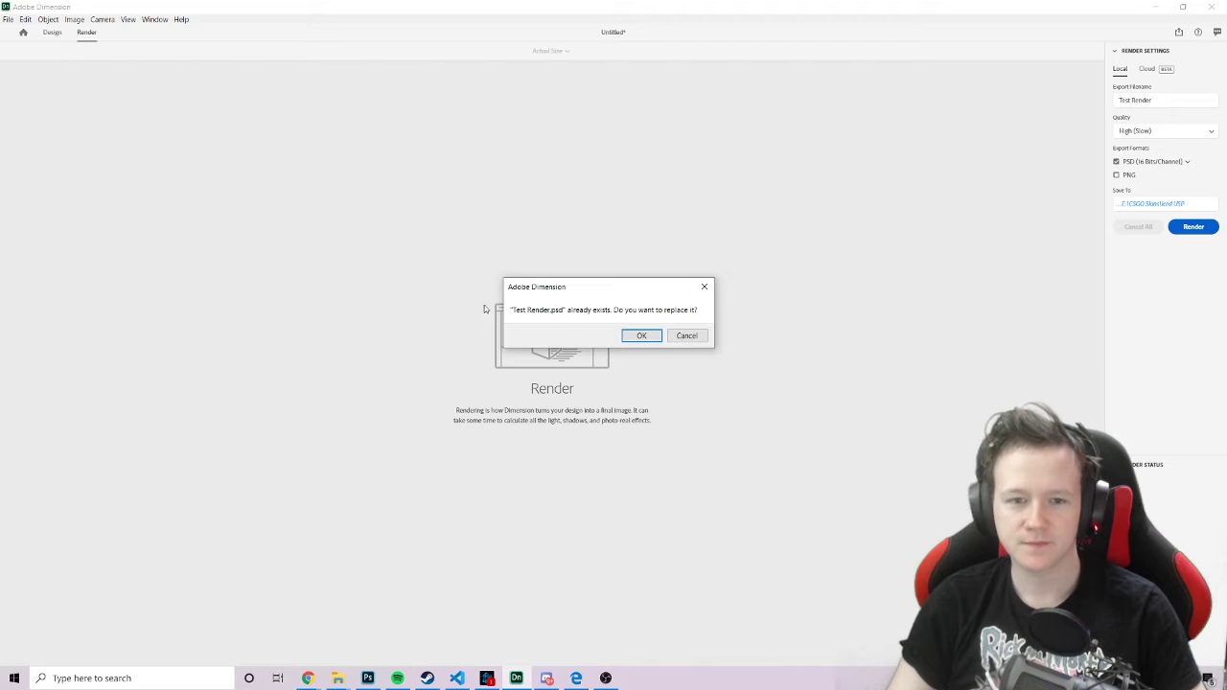
left_click(687, 335)
triple_click(1170, 102)
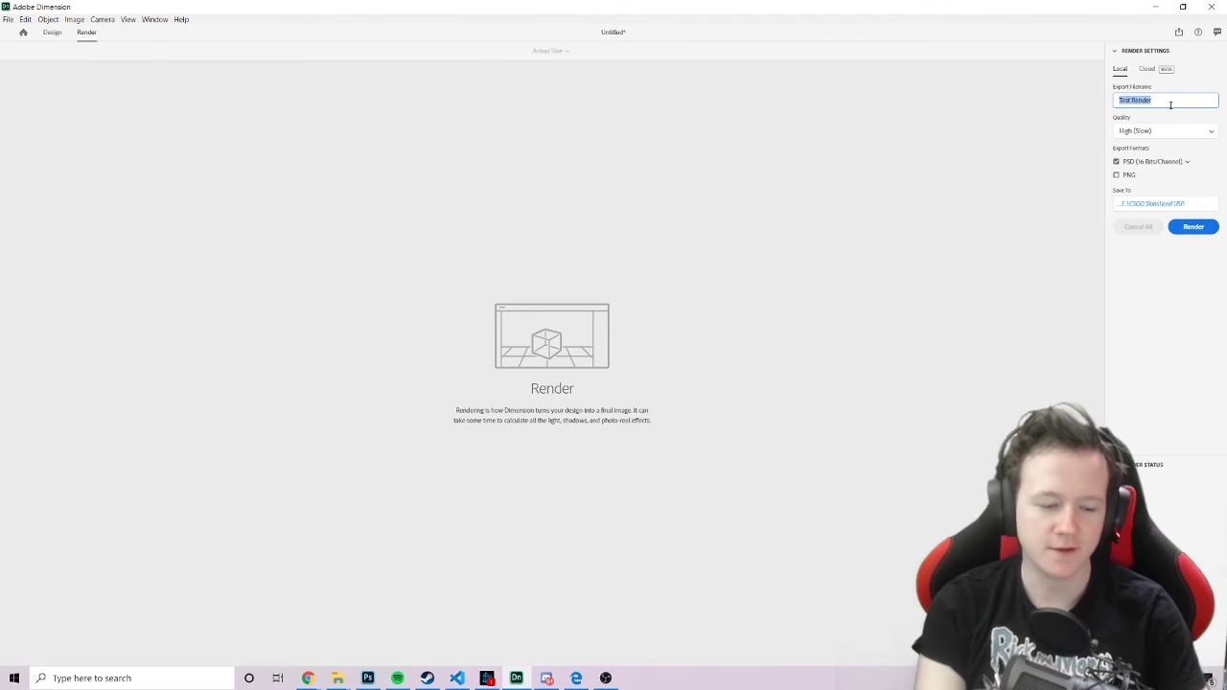
key("BackSpace")
type("Tutori")
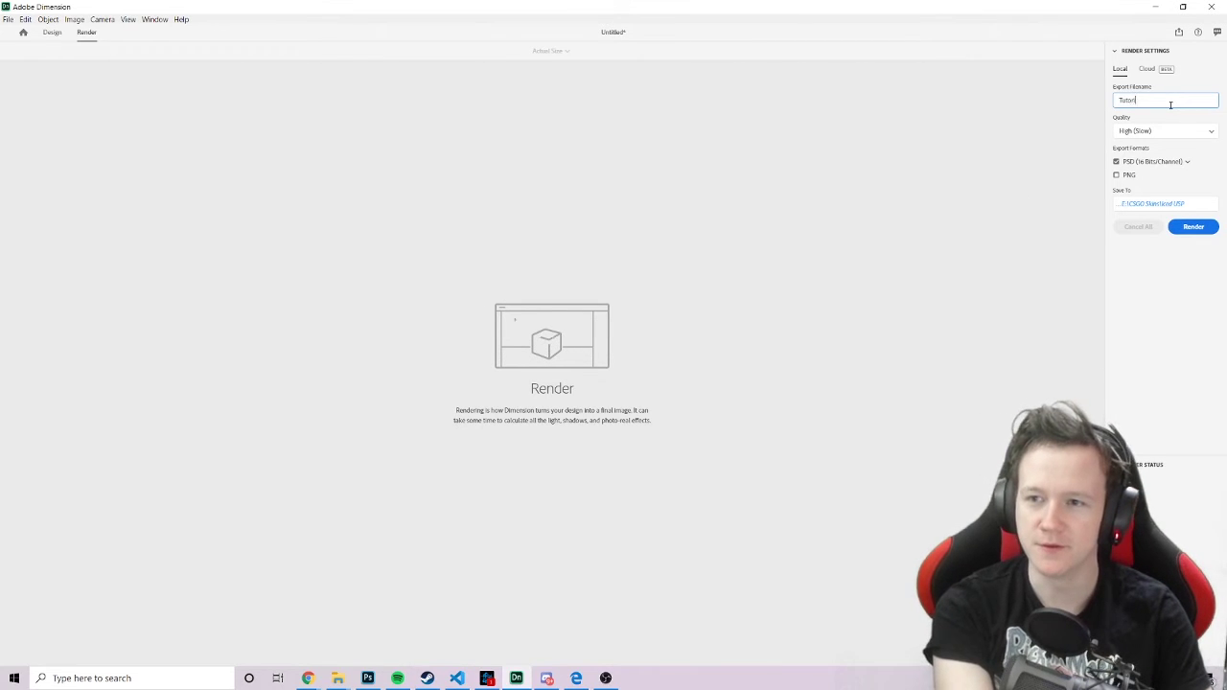
type("al Render")
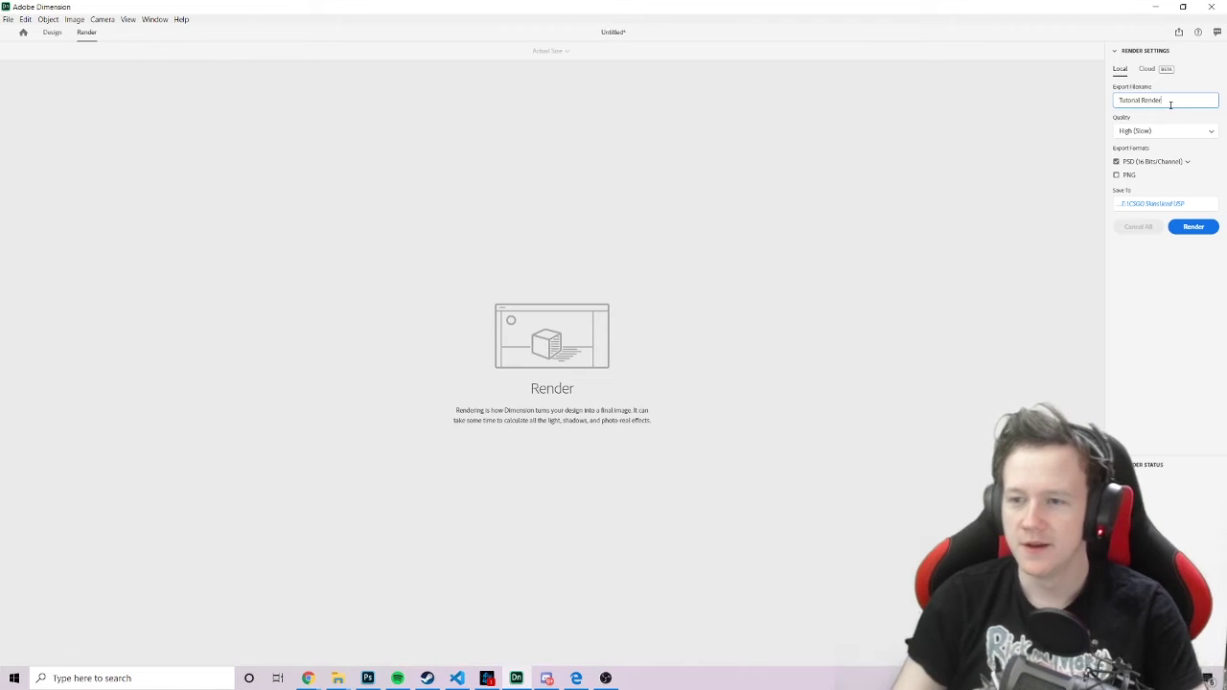
left_click(1193, 228)
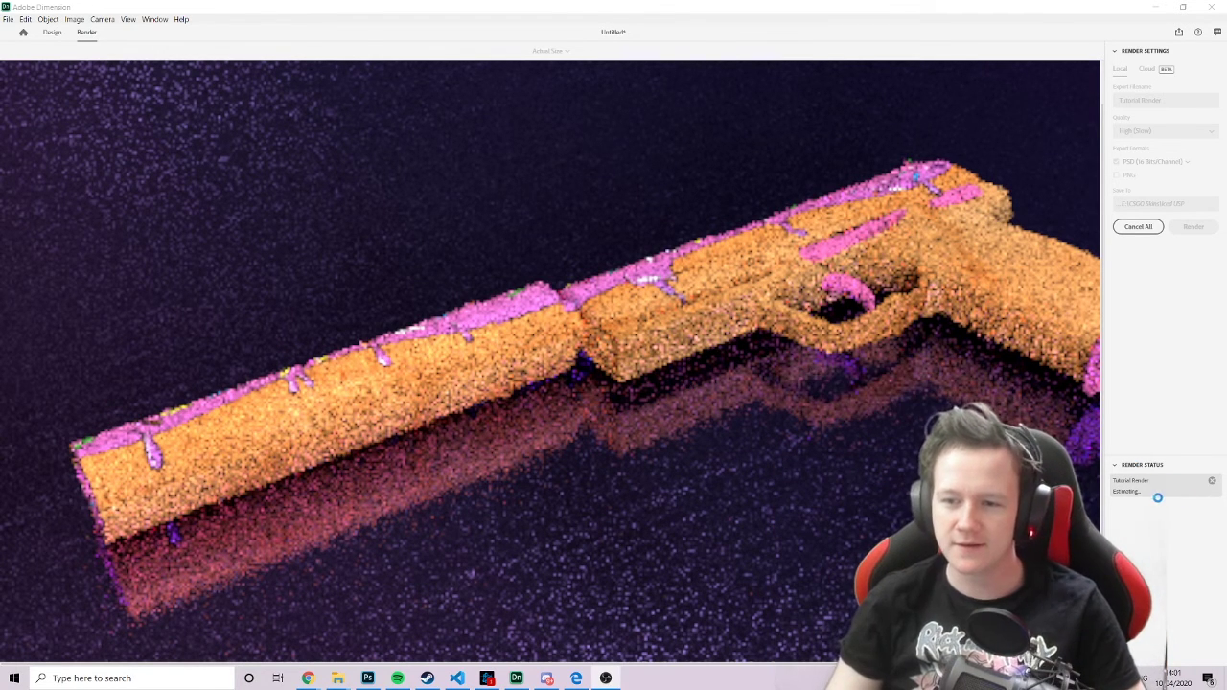
Wait for the Tutorial Render to finish resolving into a clean, noise-free image
scroll(1094, 468, "down", 1)
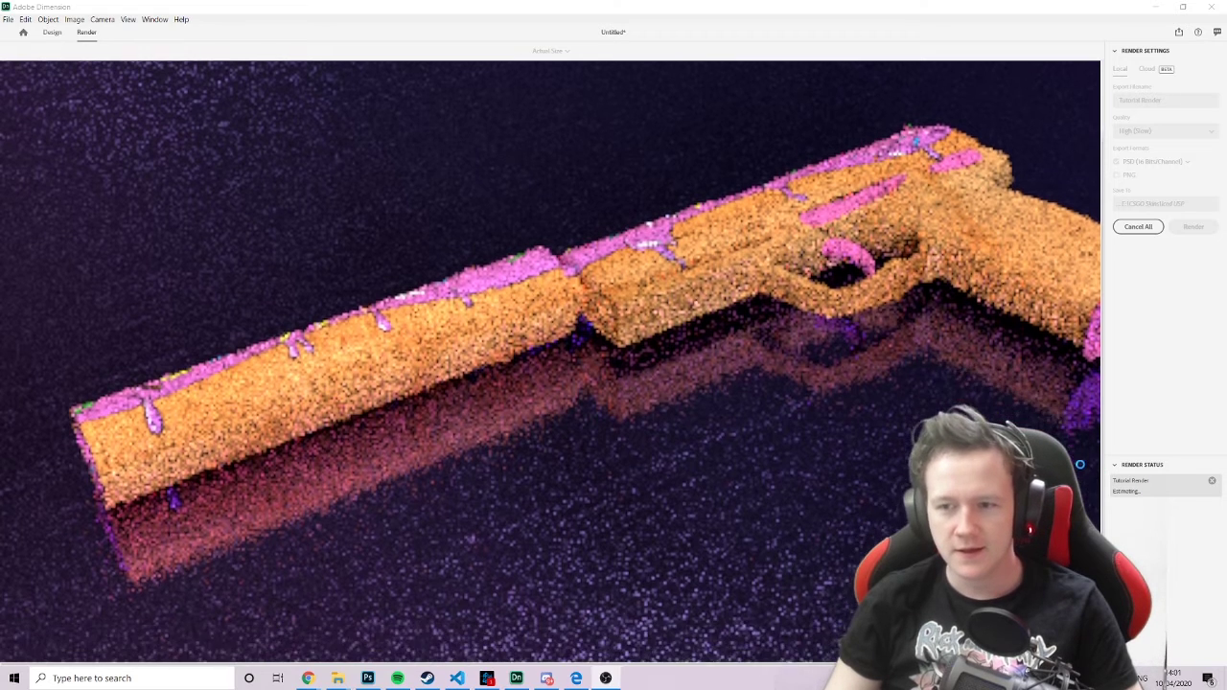
scroll(1077, 461, "up", 2)
scroll(669, 380, "down", 2)
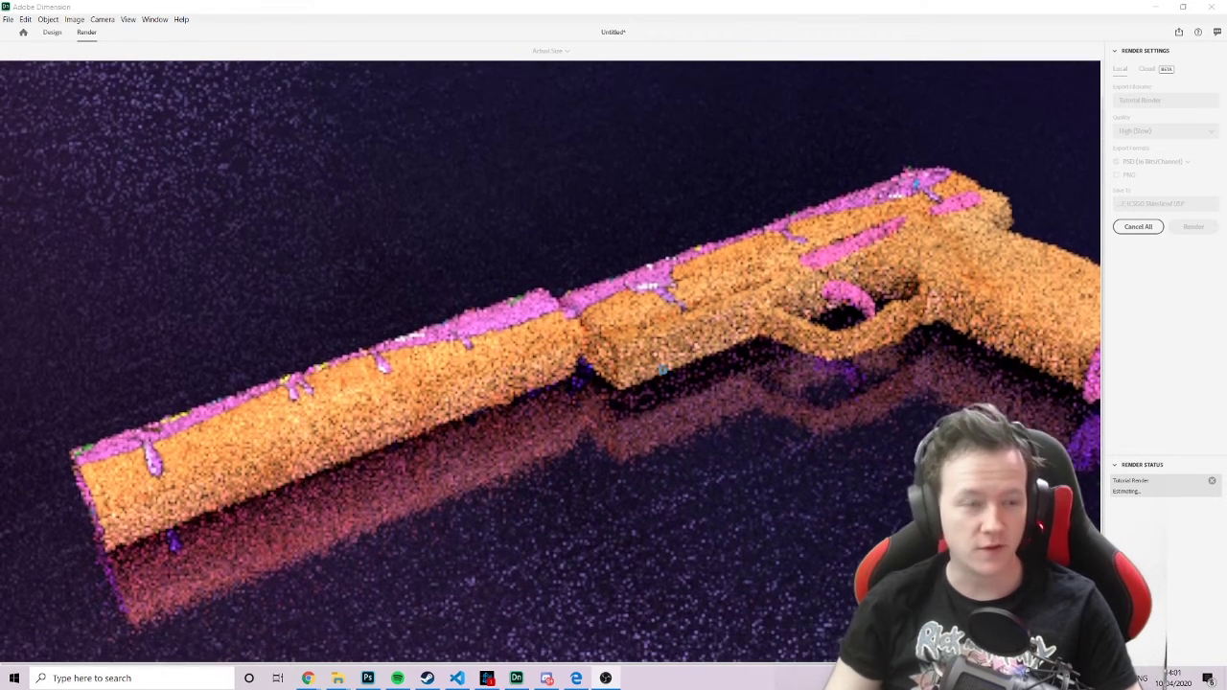
scroll(661, 367, "up", 2)
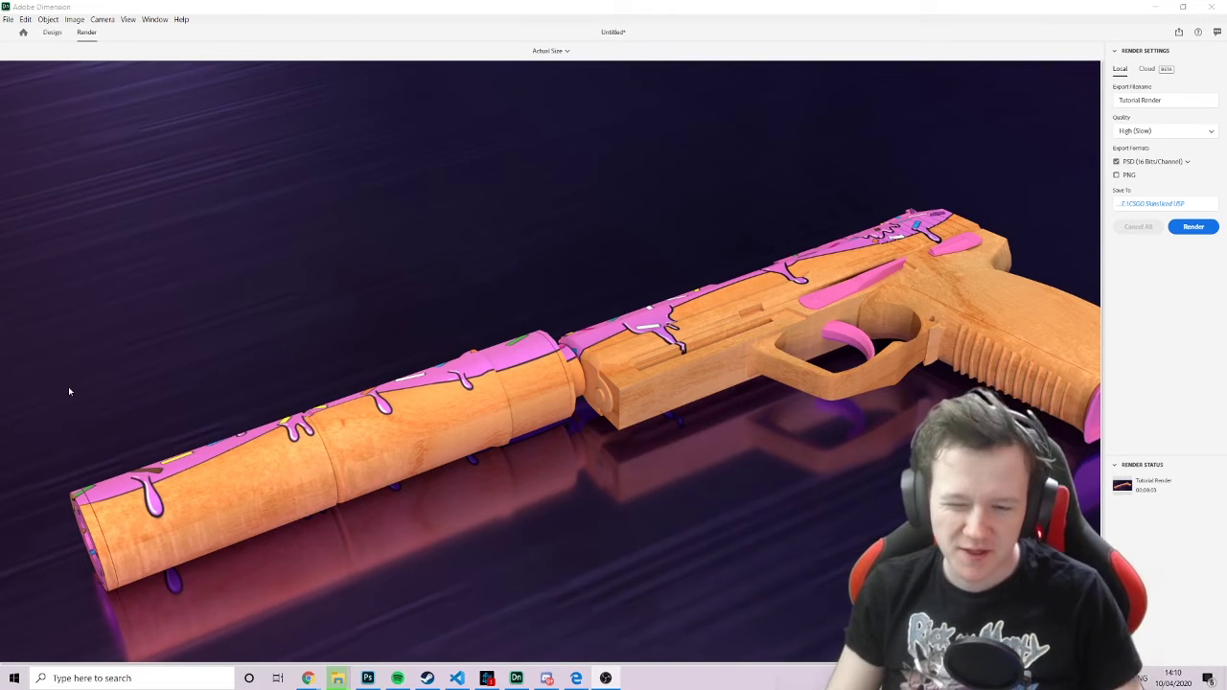
Keep the render export format at PSD (16 Bits/Channel), then bring Photoshop to the front
scroll(536, 330, "down", 2)
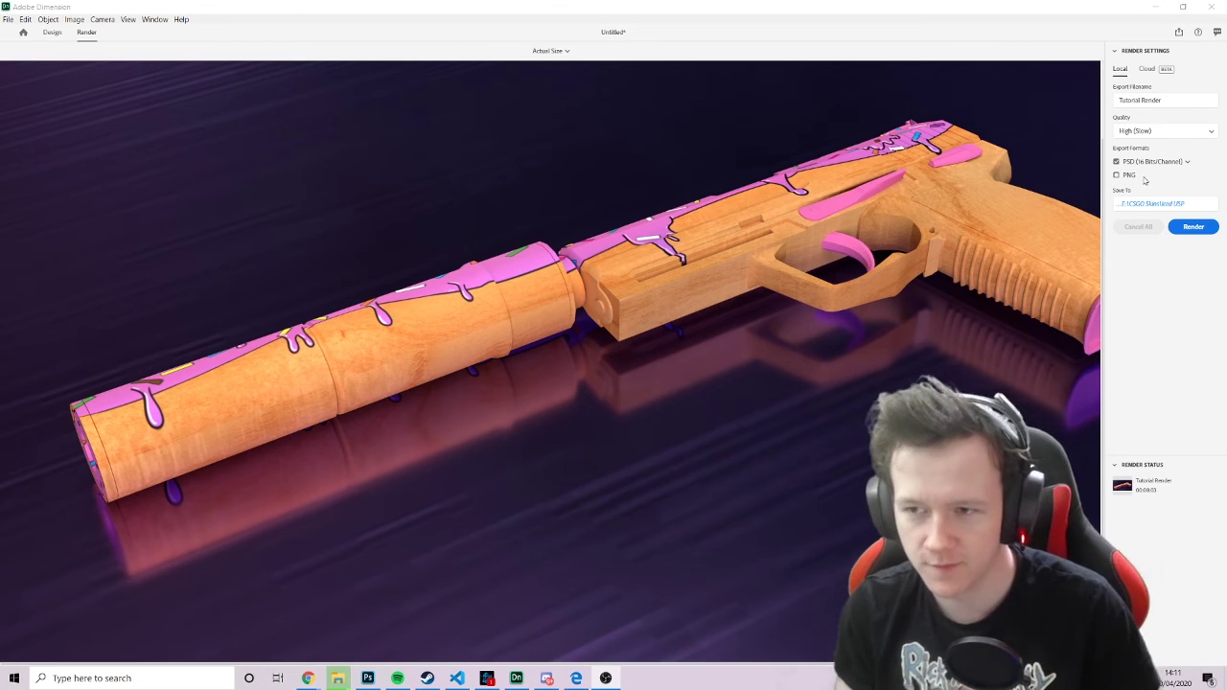
left_click(1188, 162)
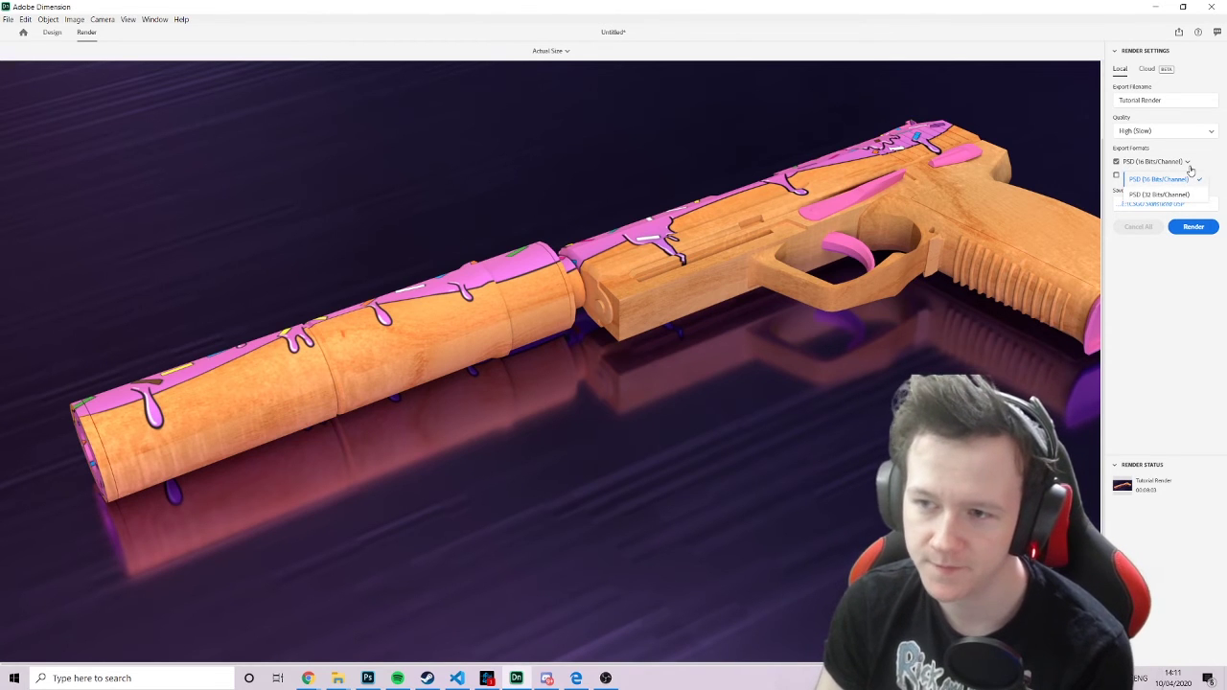
left_click(1190, 170)
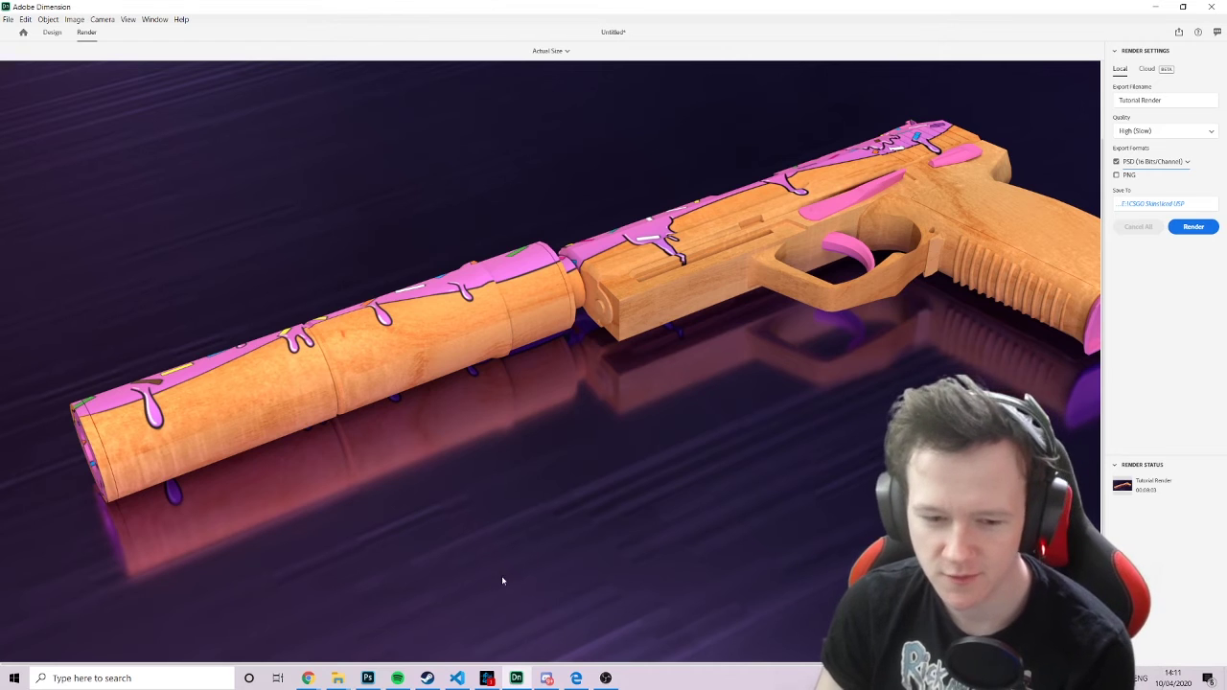
left_click(368, 679)
Open Tutorial Render.psd from the Iced USP folder through File > Open
left_click(29, 9)
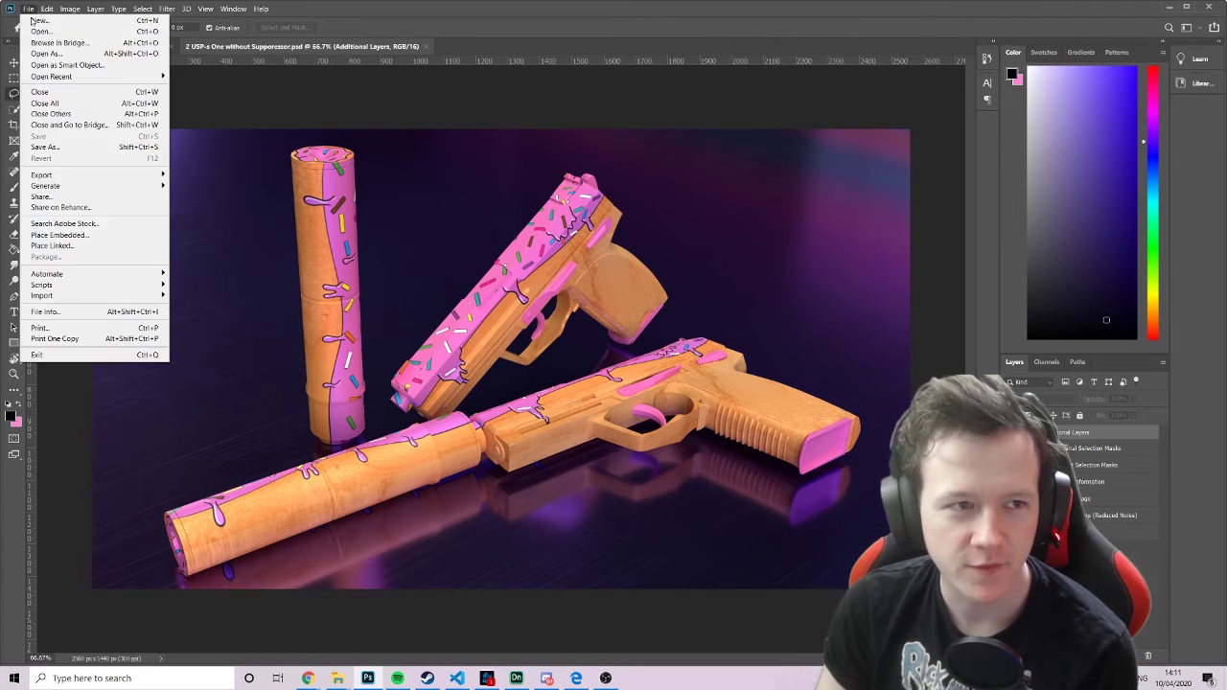
left_click(48, 39)
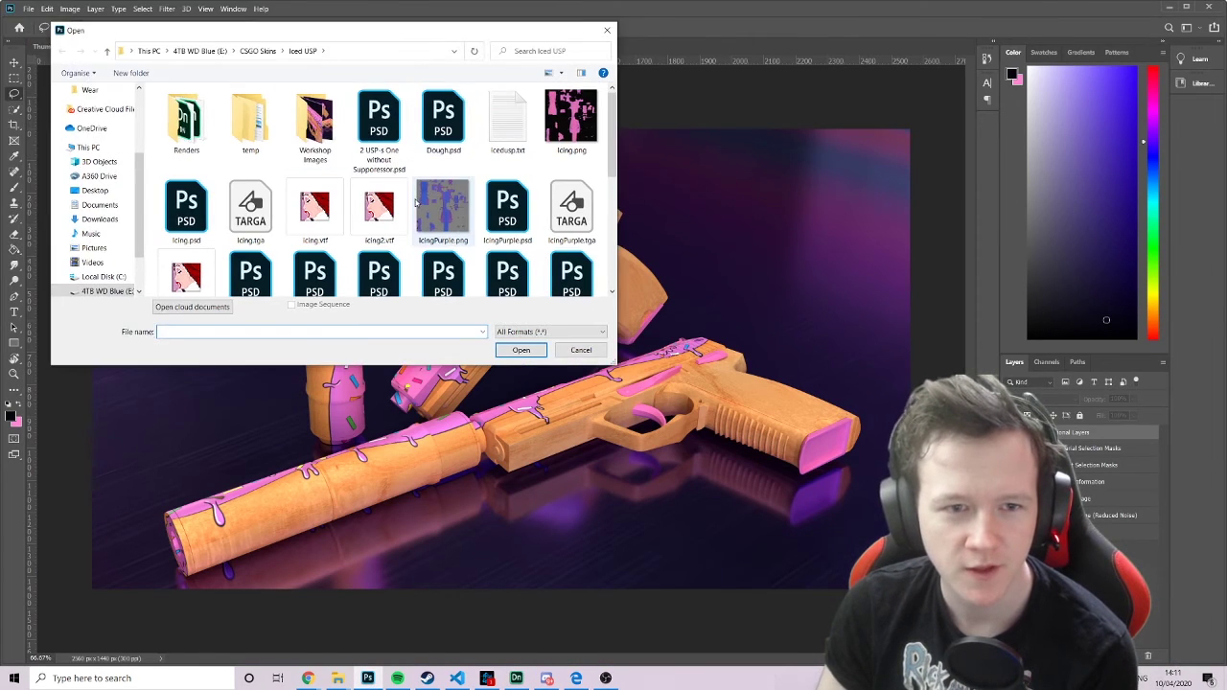
scroll(493, 221, "down", 2)
scroll(492, 220, "down", 1)
left_click(508, 241)
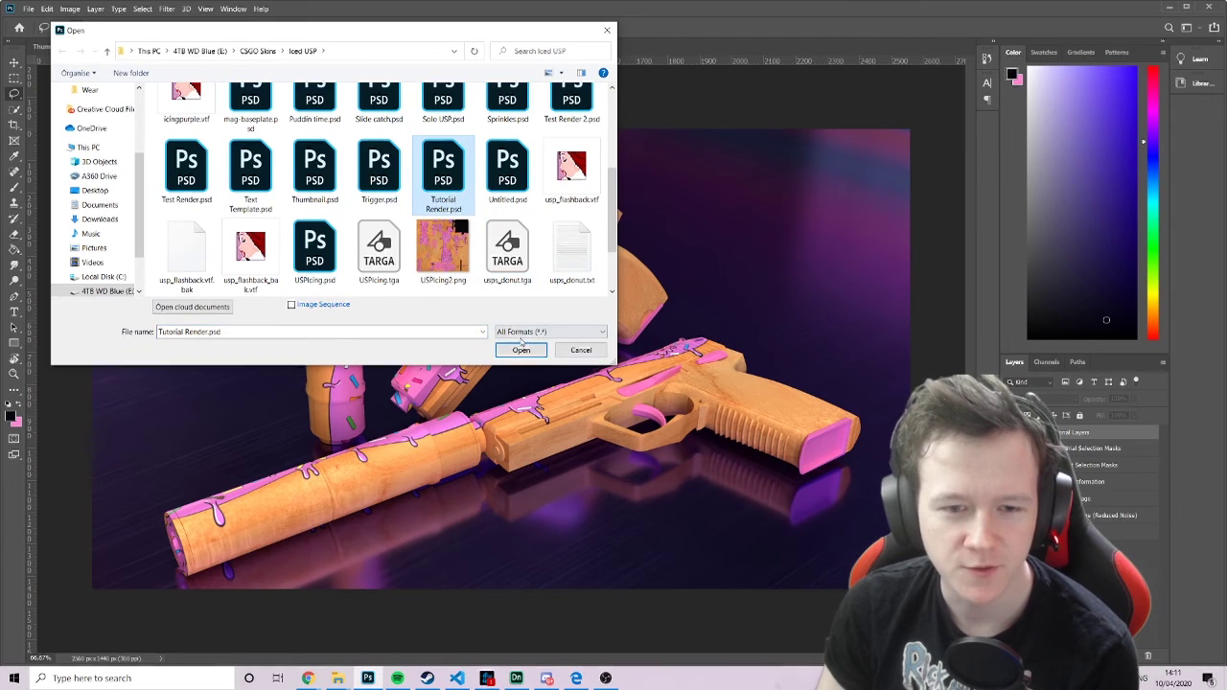
left_click(520, 350)
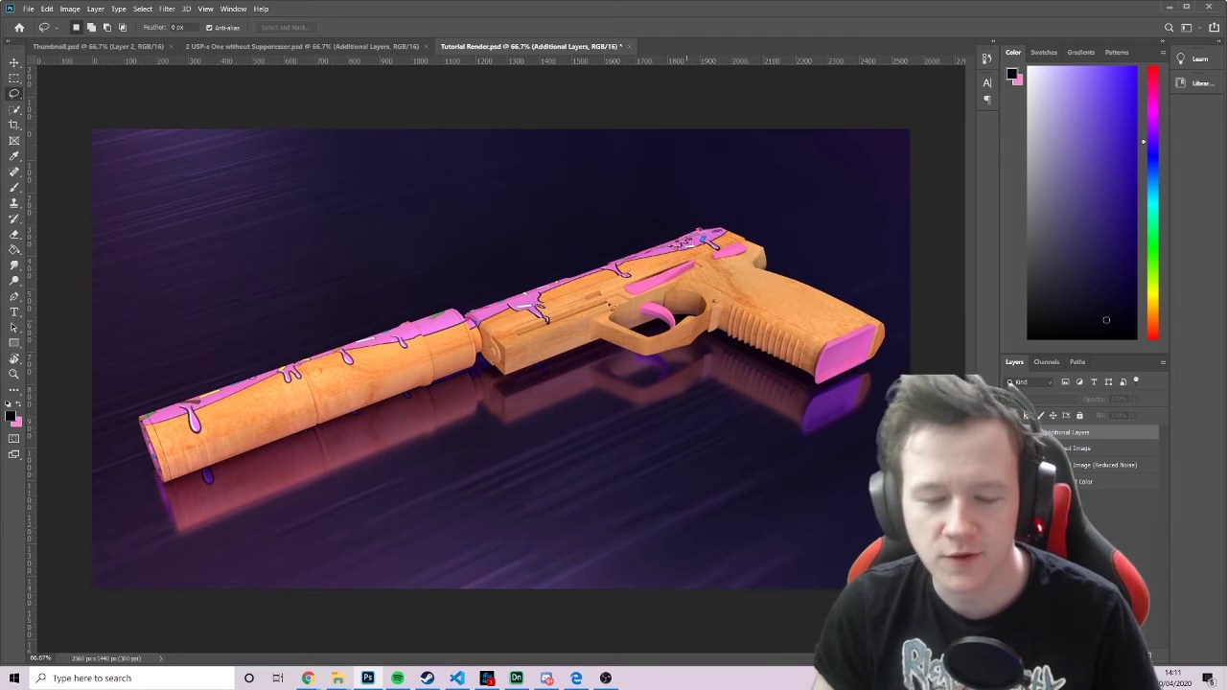
Zoom in and out around the Tutorial Render canvas to inspect its details
scroll(284, 376, "up", 10, "alt")
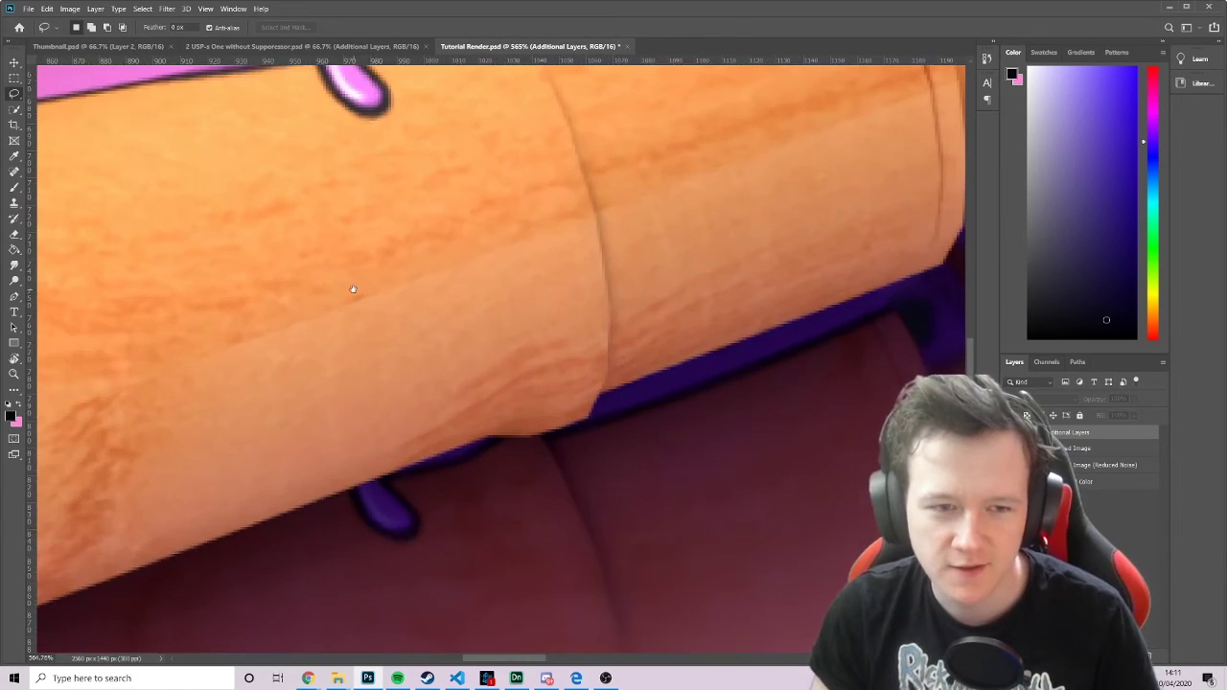
scroll(353, 289, "down", 10, "alt")
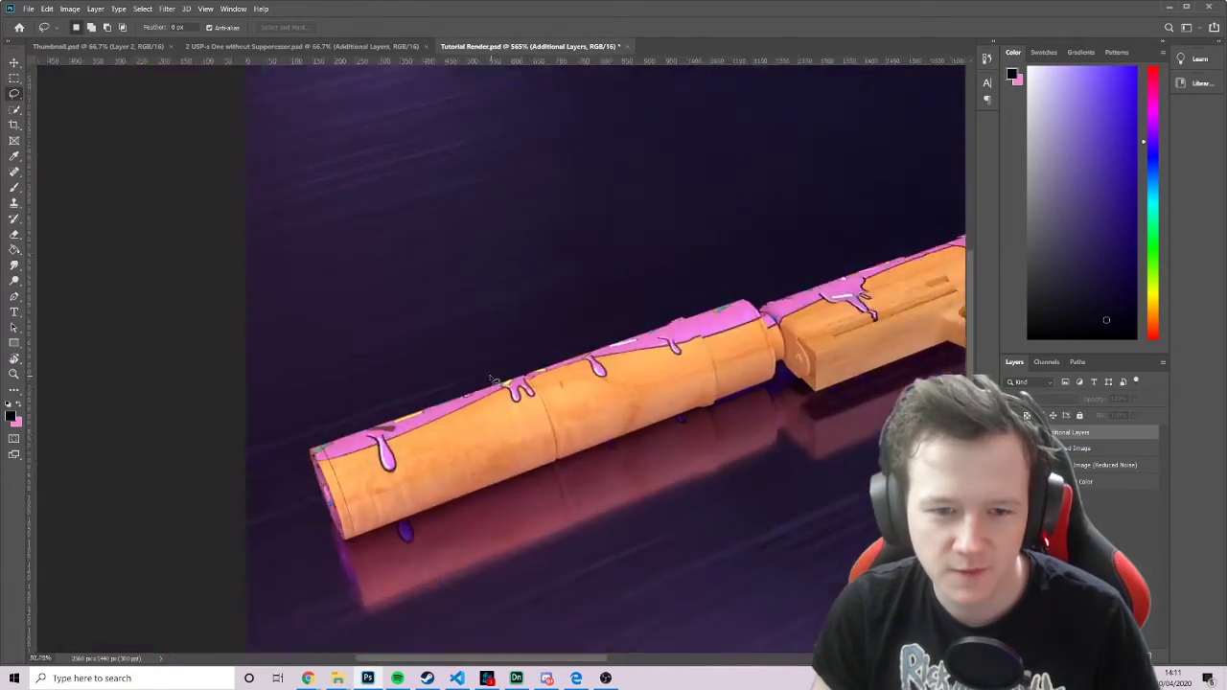
scroll(490, 380, "down", 3, "alt")
scroll(669, 326, "up", 6, "alt")
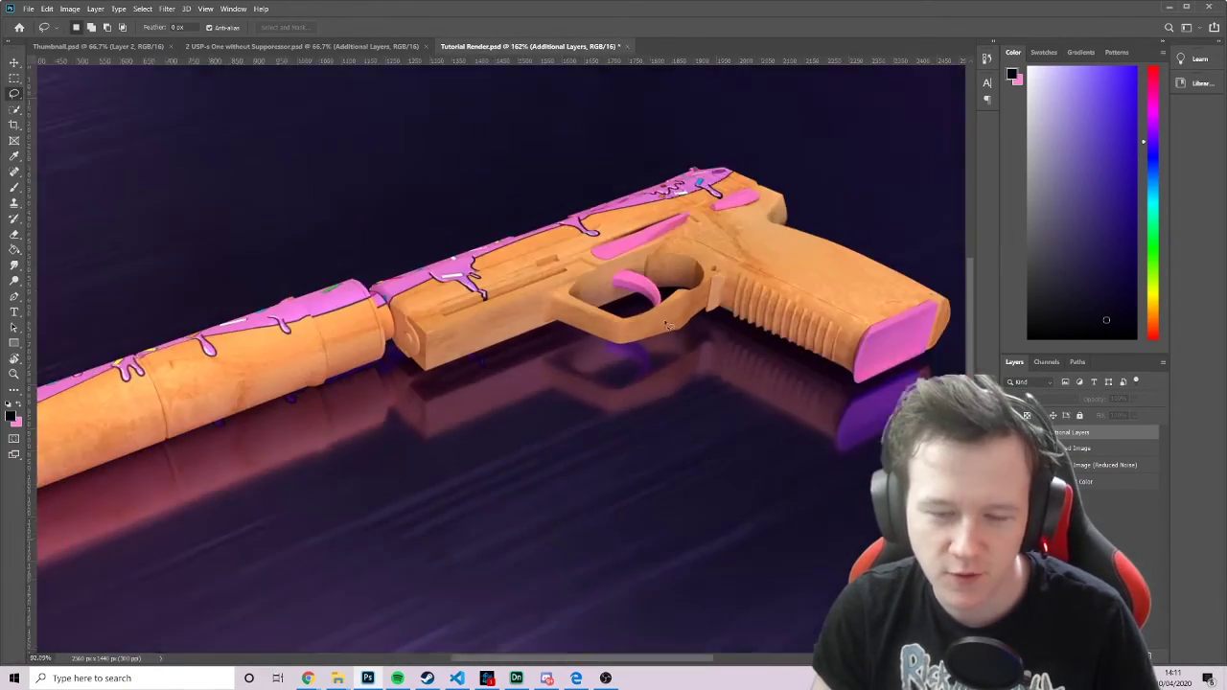
scroll(667, 324, "down", 3, "alt")
scroll(369, 262, "up", 7, "alt")
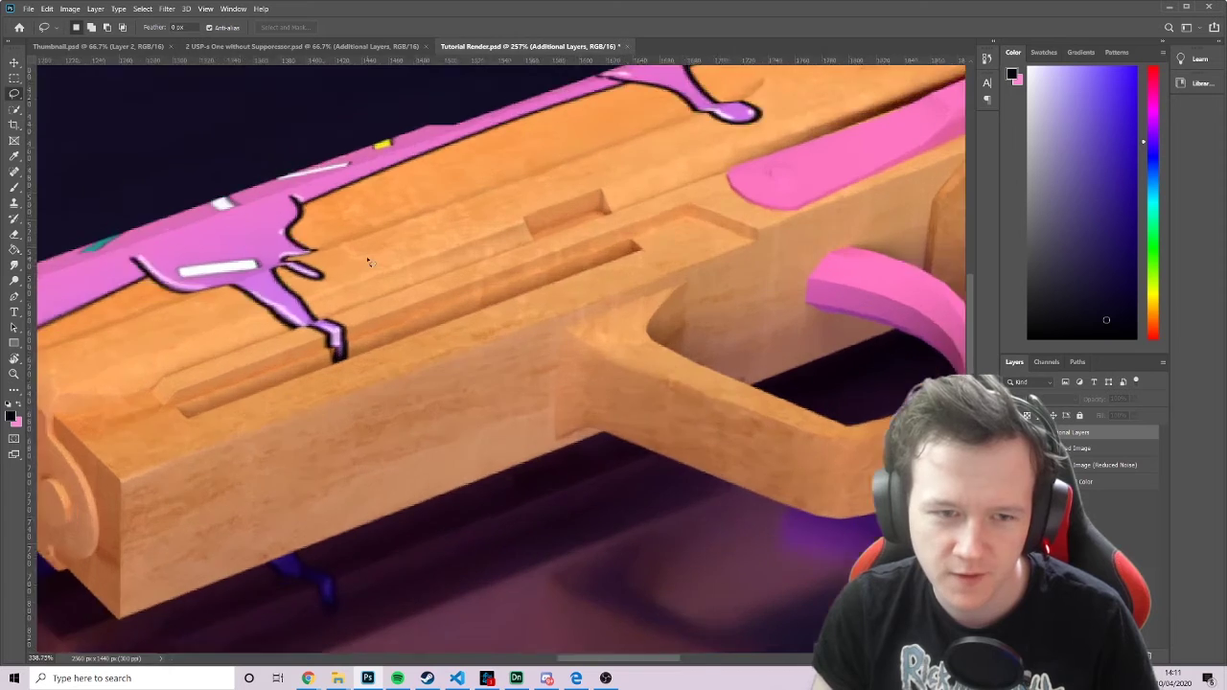
scroll(369, 261, "down", 6, "alt")
scroll(388, 271, "up", 1, "alt")
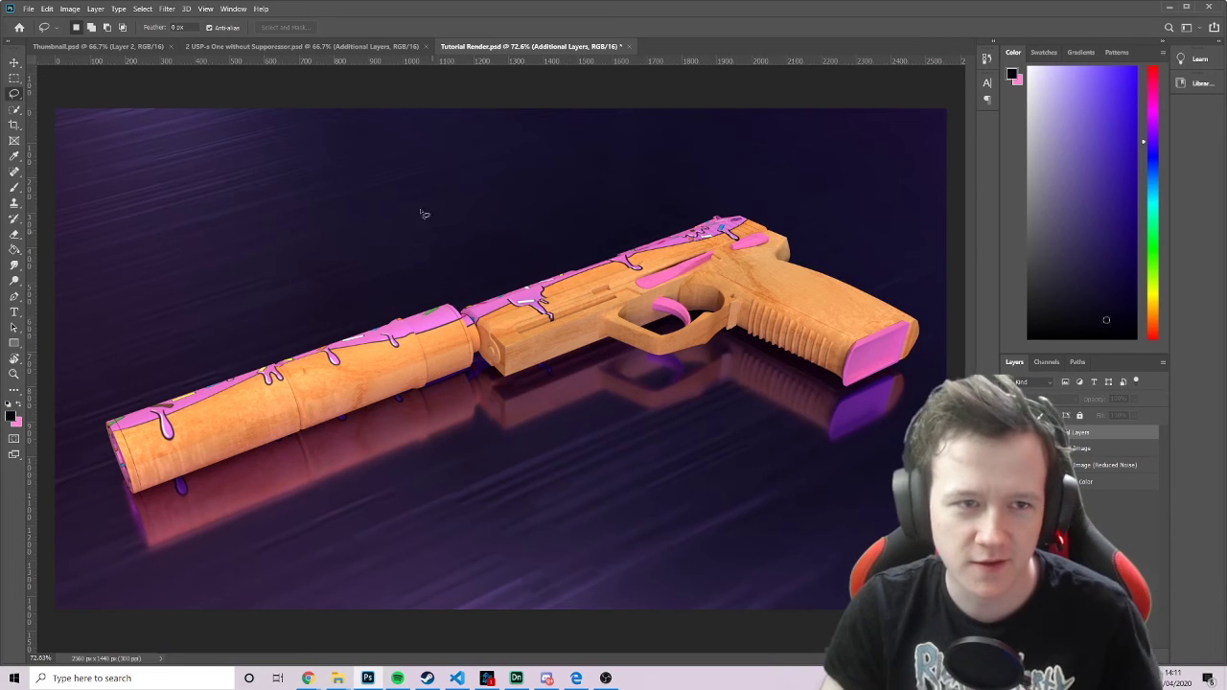
Compare the render with the three-gun and Thumbnail documents, then switch to the Steam Workshop page
left_click(331, 46)
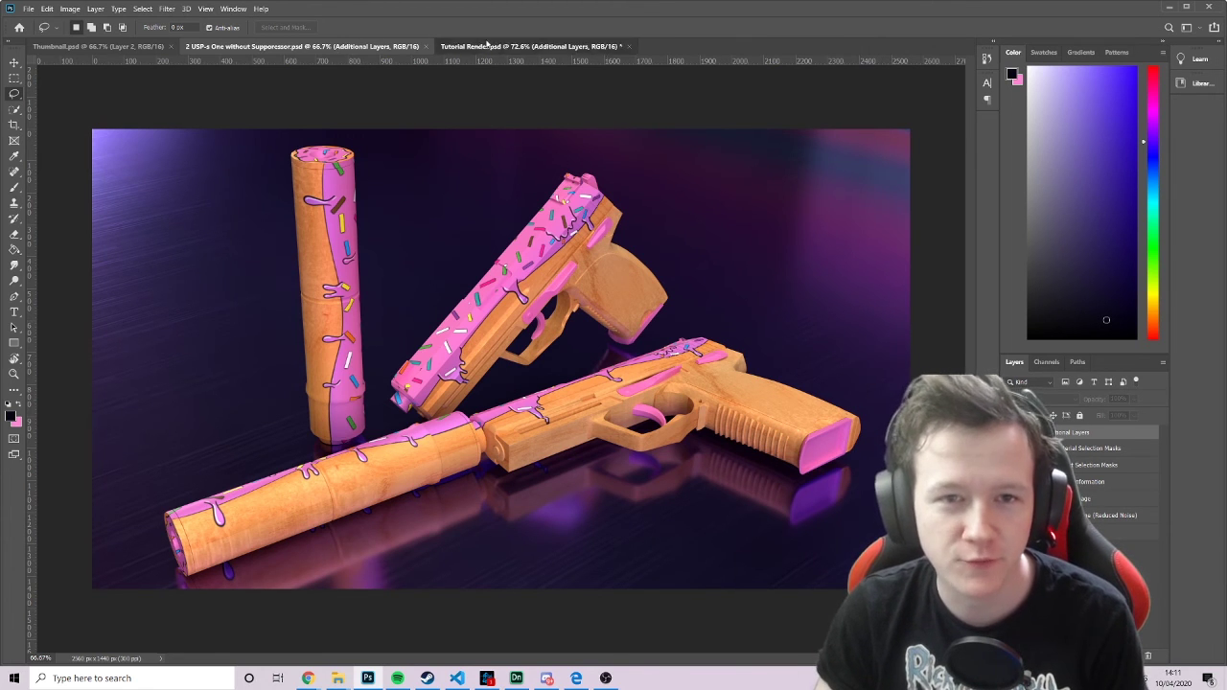
left_click(489, 46)
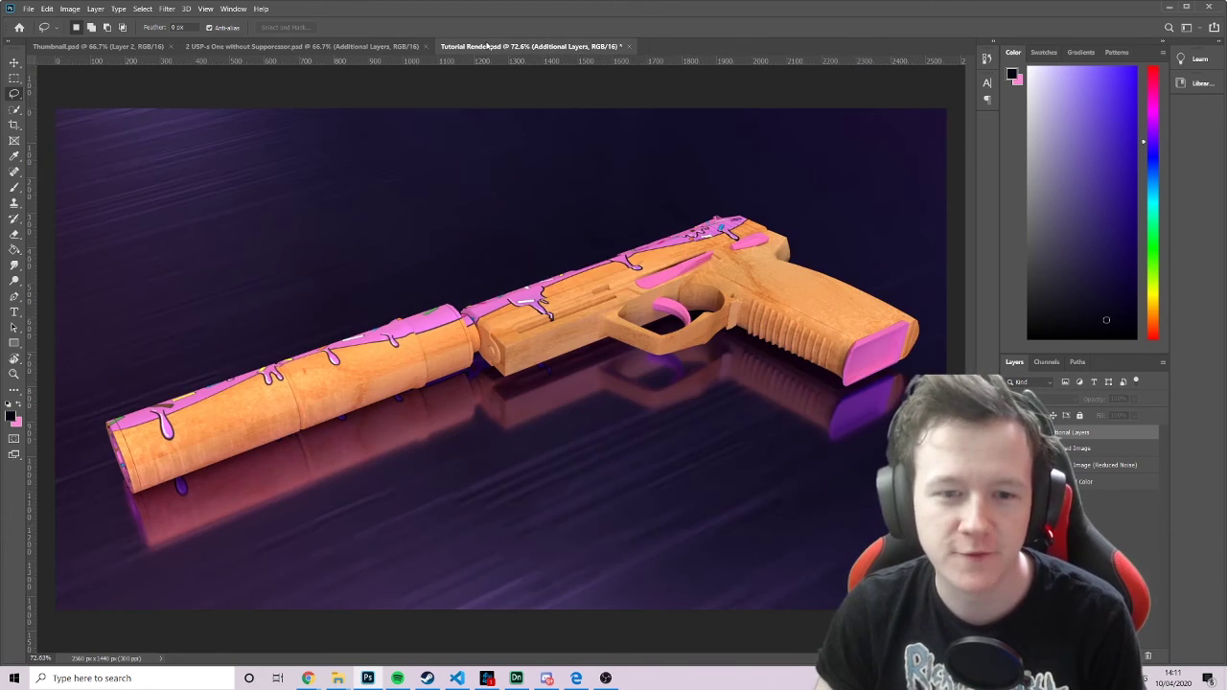
left_click(123, 47)
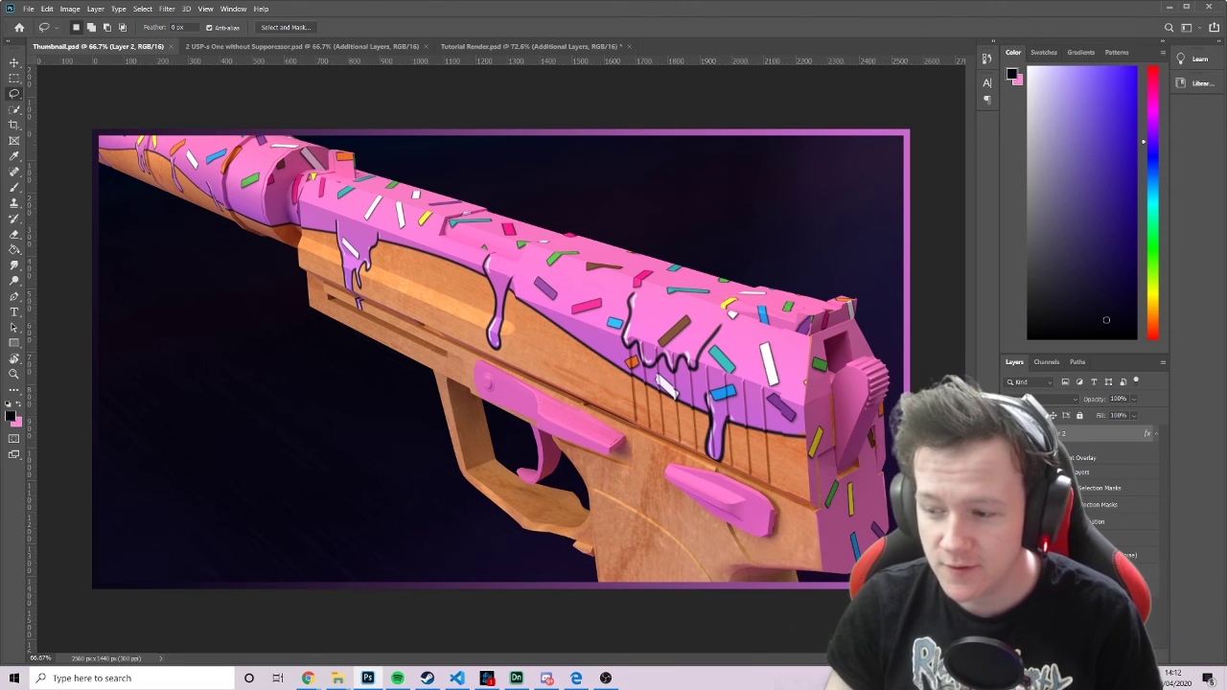
key("alt+Tab")
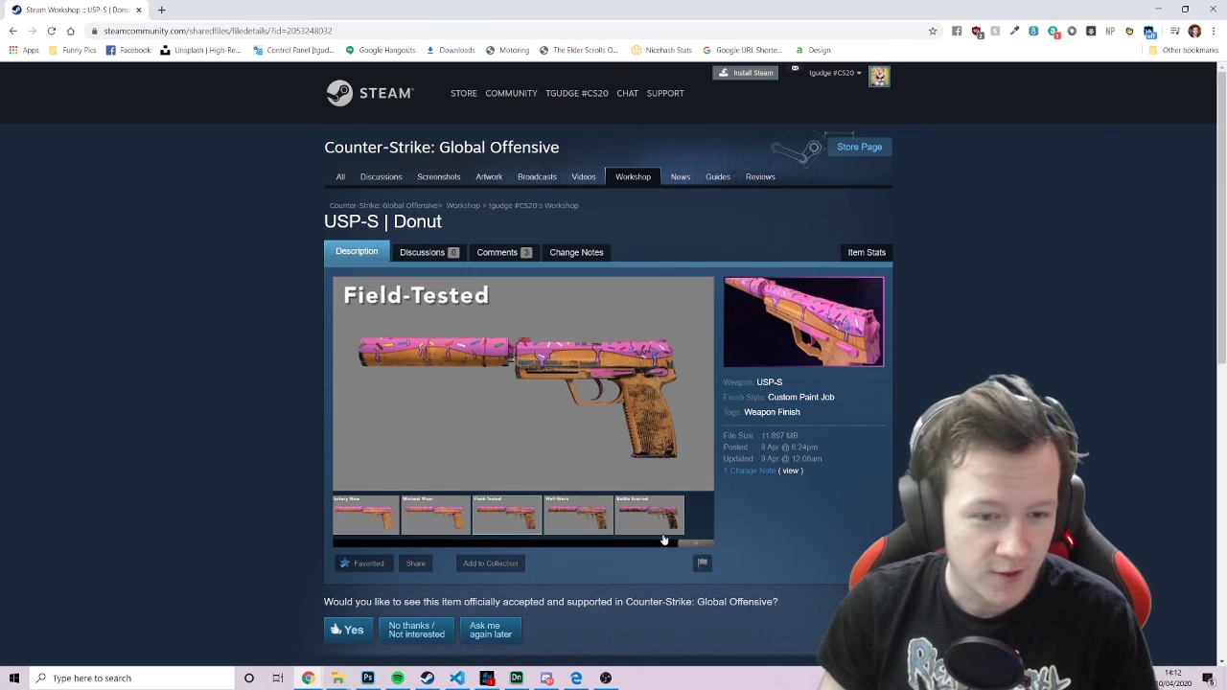
Browse the USP-S | Donut previews, from the Factory New shot to the close-up
left_click_drag(688, 544, 388, 544)
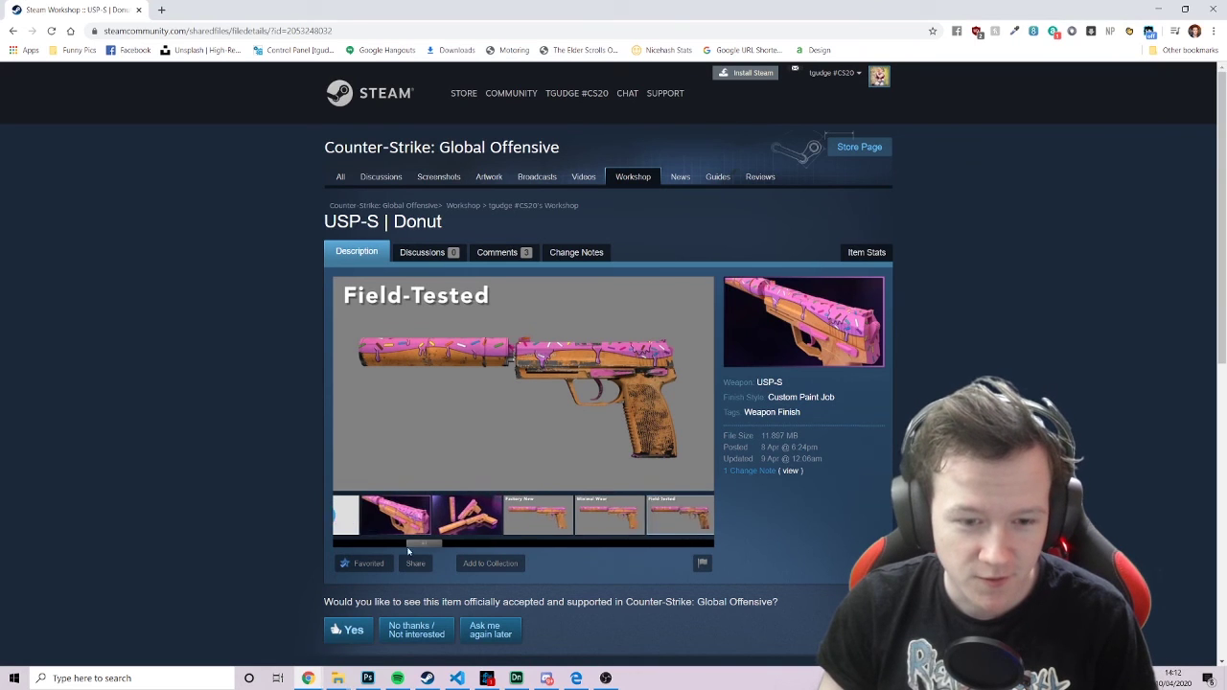
left_click(354, 521)
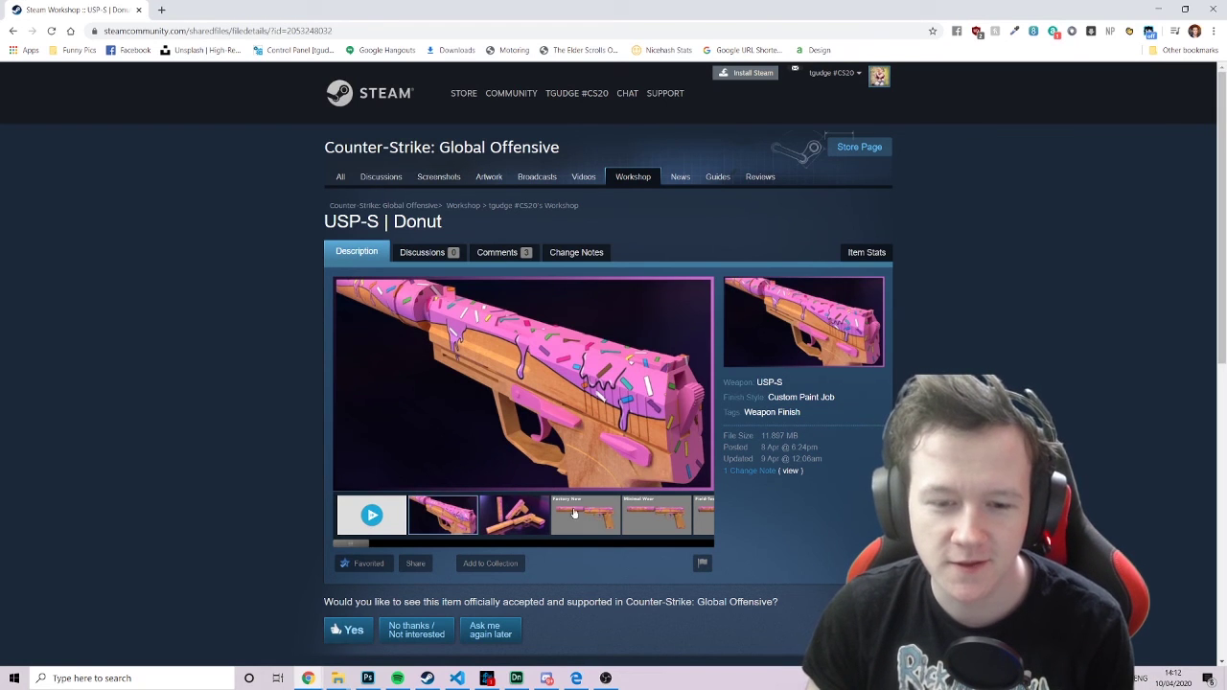
left_click(573, 513)
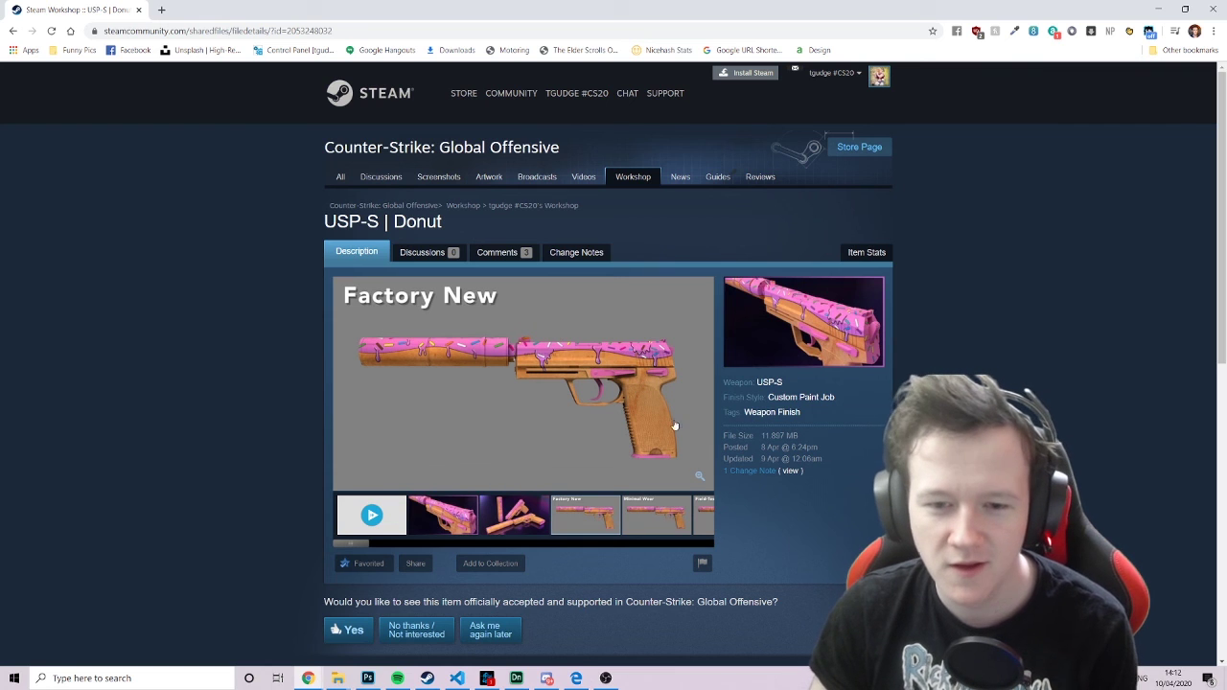
left_click(447, 529)
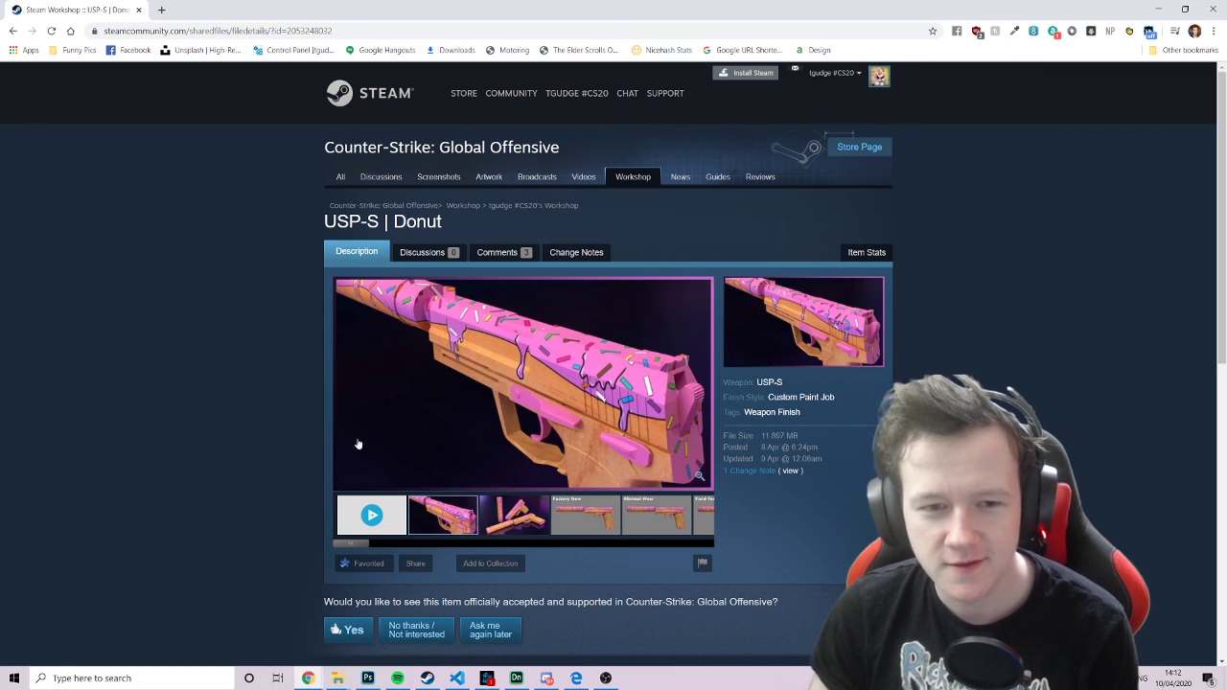
Copy the Workshop page's web address from the address bar
left_click(326, 31)
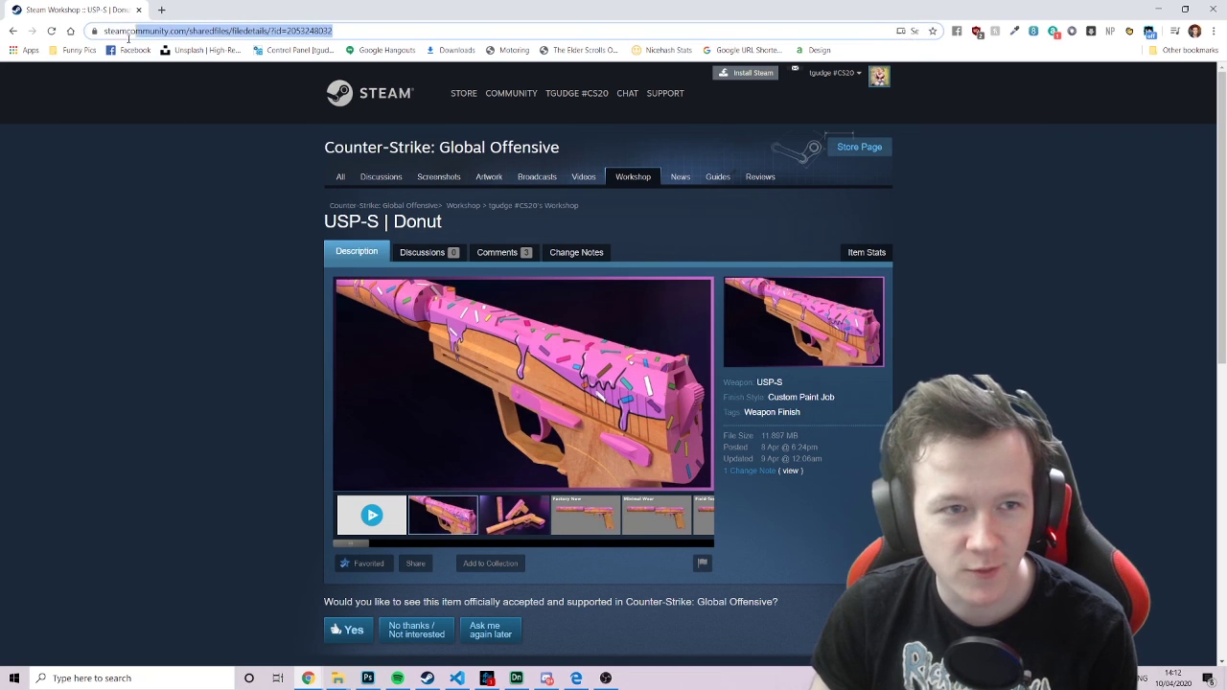
right_click(165, 33)
left_click(192, 115)
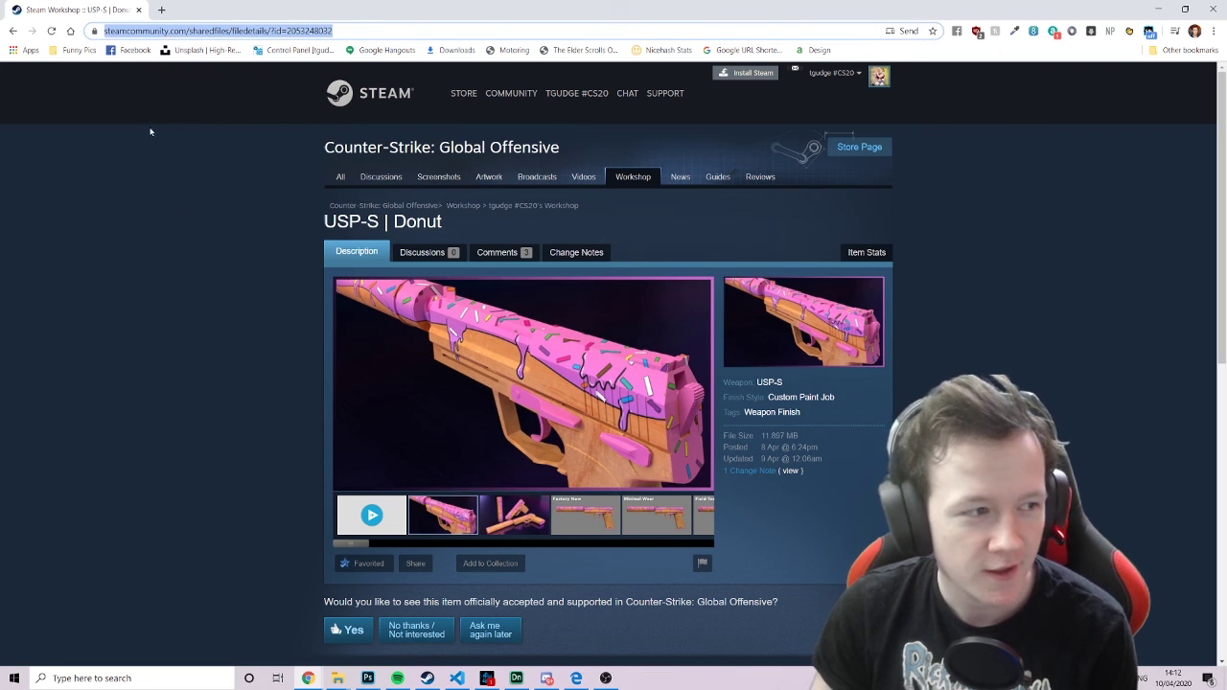
key("alt+Tab")
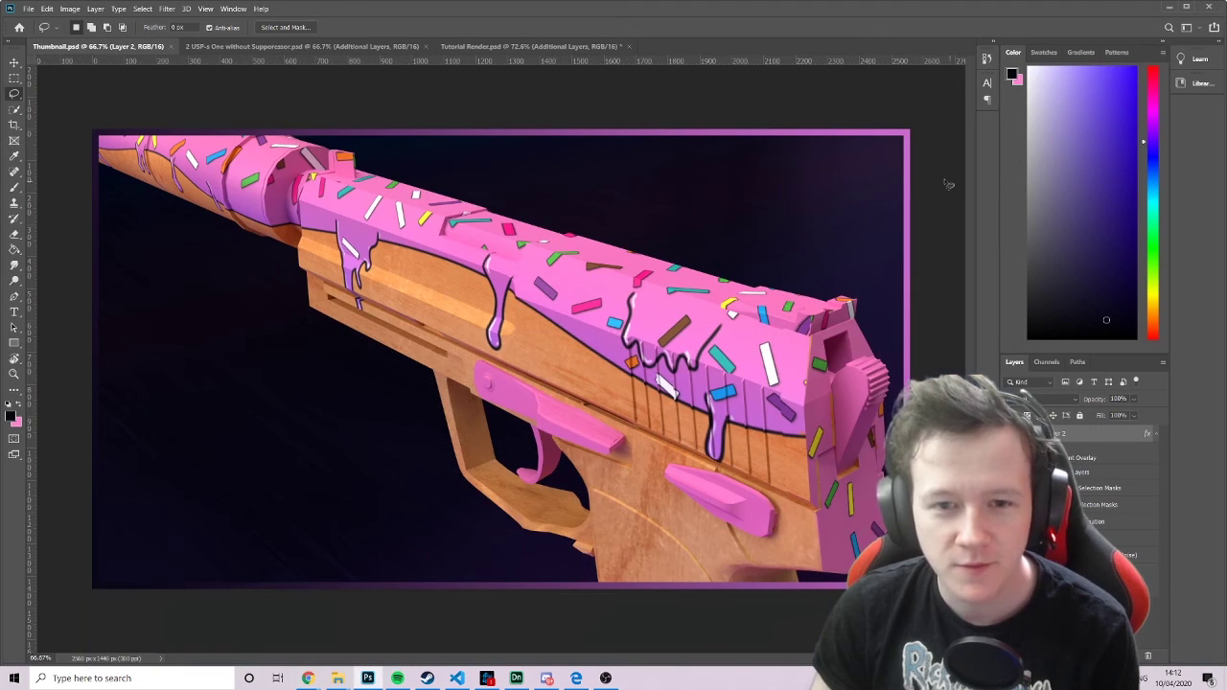